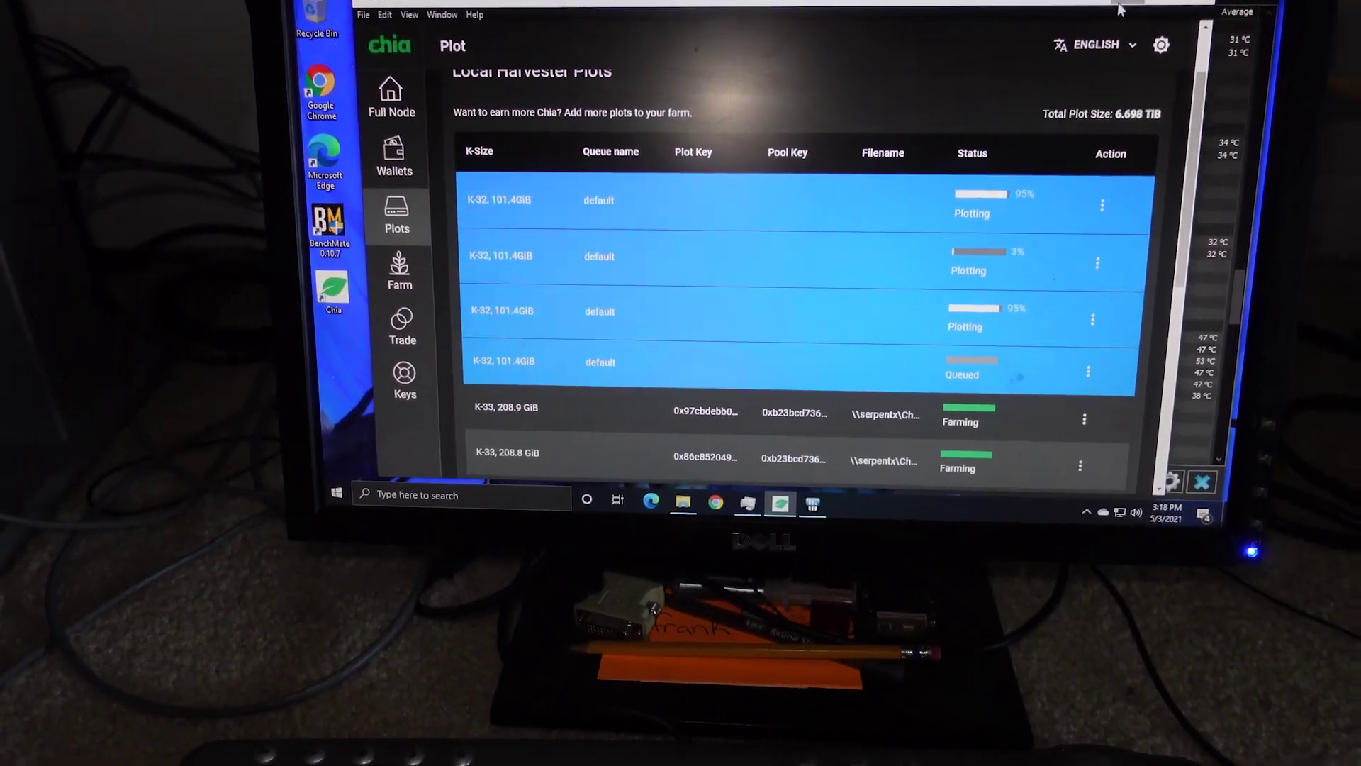
Minimize Chia, briefly show and hide This PC, then restore Task Manager's CPU performance view
{"action": "left_click", "coordinate": [782, 500]}
{"action": "left_click", "coordinate": [688, 505]}
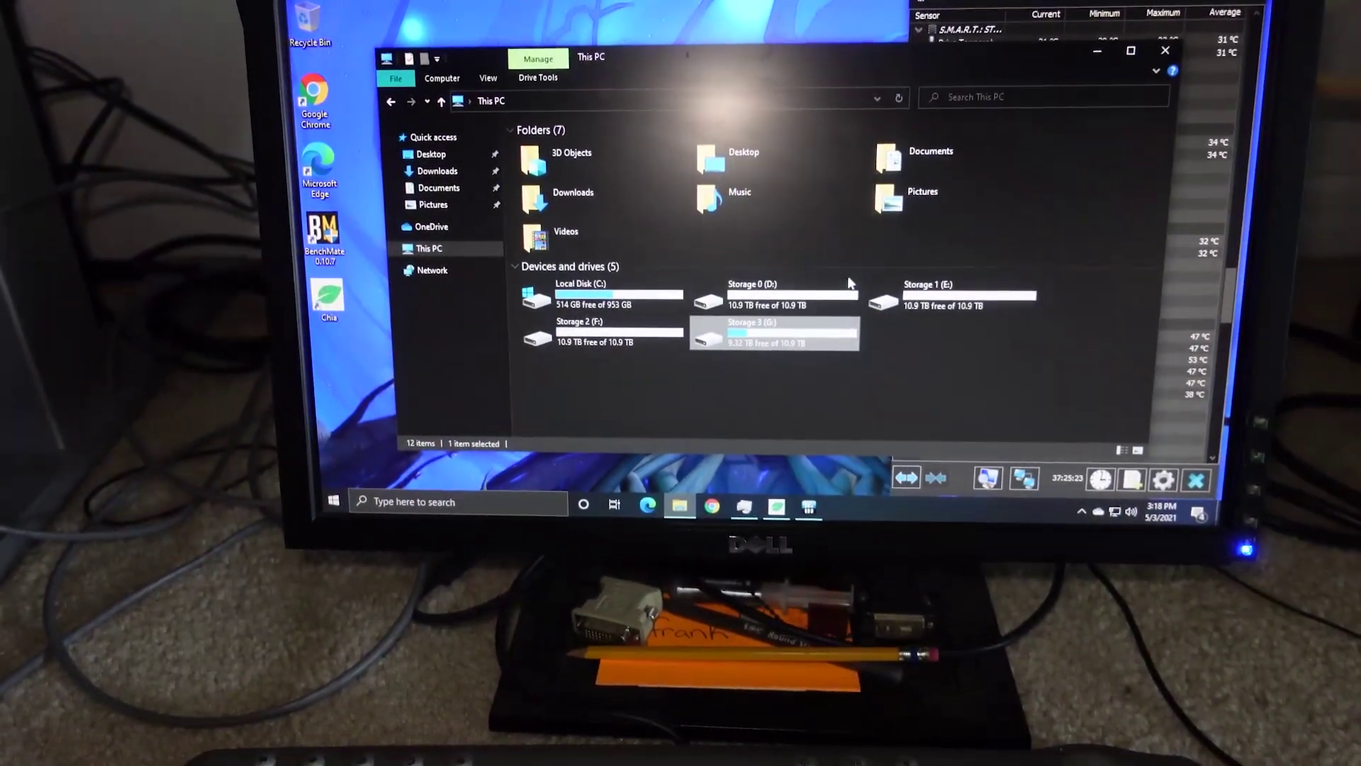
{"action": "left_click", "coordinate": [677, 505]}
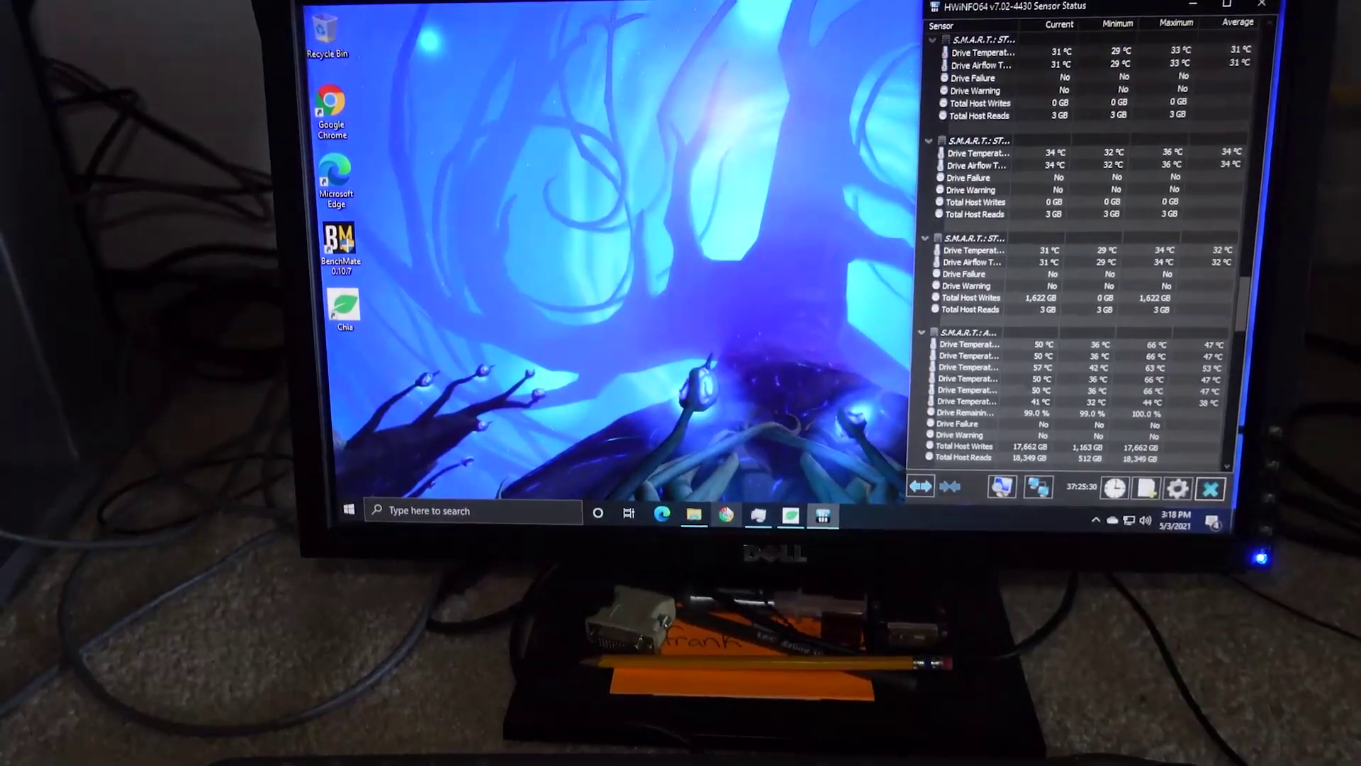
{"action": "left_click", "coordinate": [752, 520]}
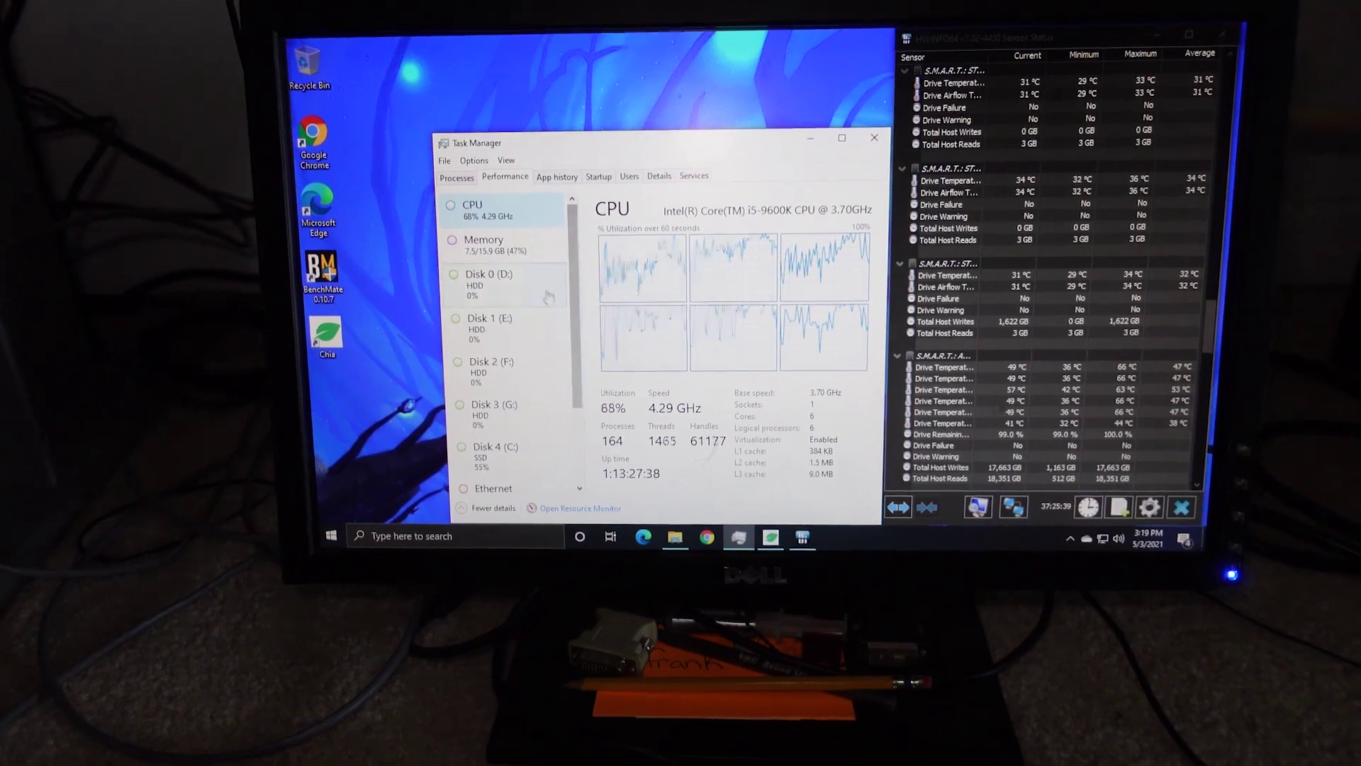
Check memory usage, return to CPU details, then bring Chia's K-32 plot list back to the front
{"action": "left_click", "coordinate": [539, 248]}
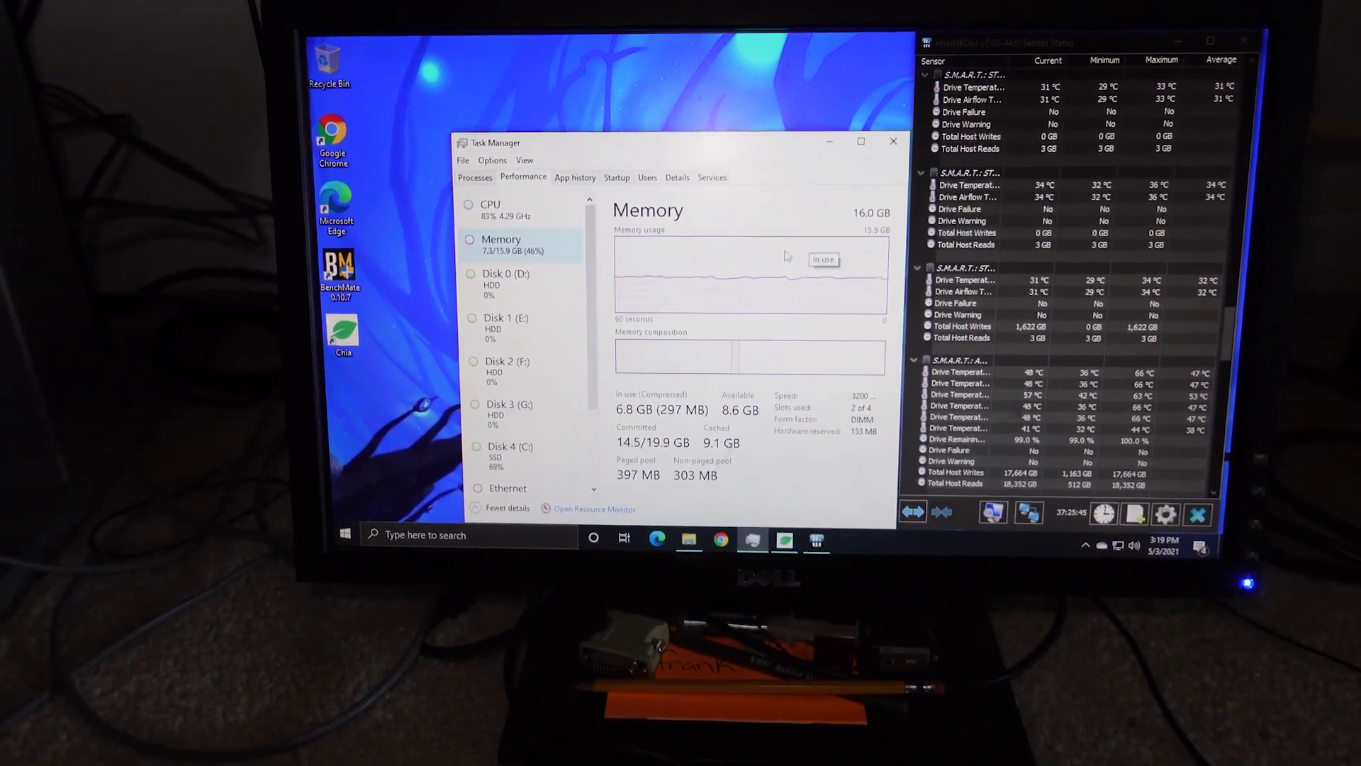
{"action": "key", "text": "Up"}
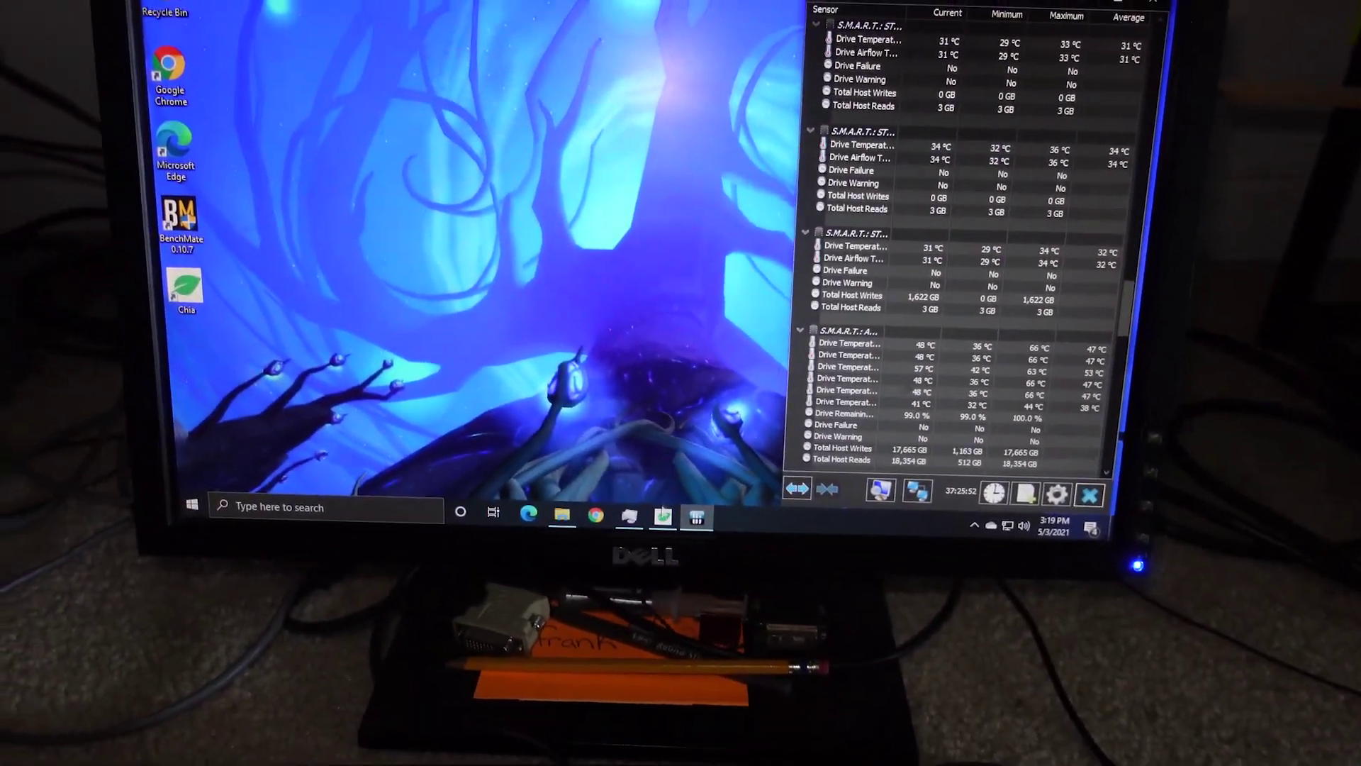
{"action": "left_click", "coordinate": [638, 537]}
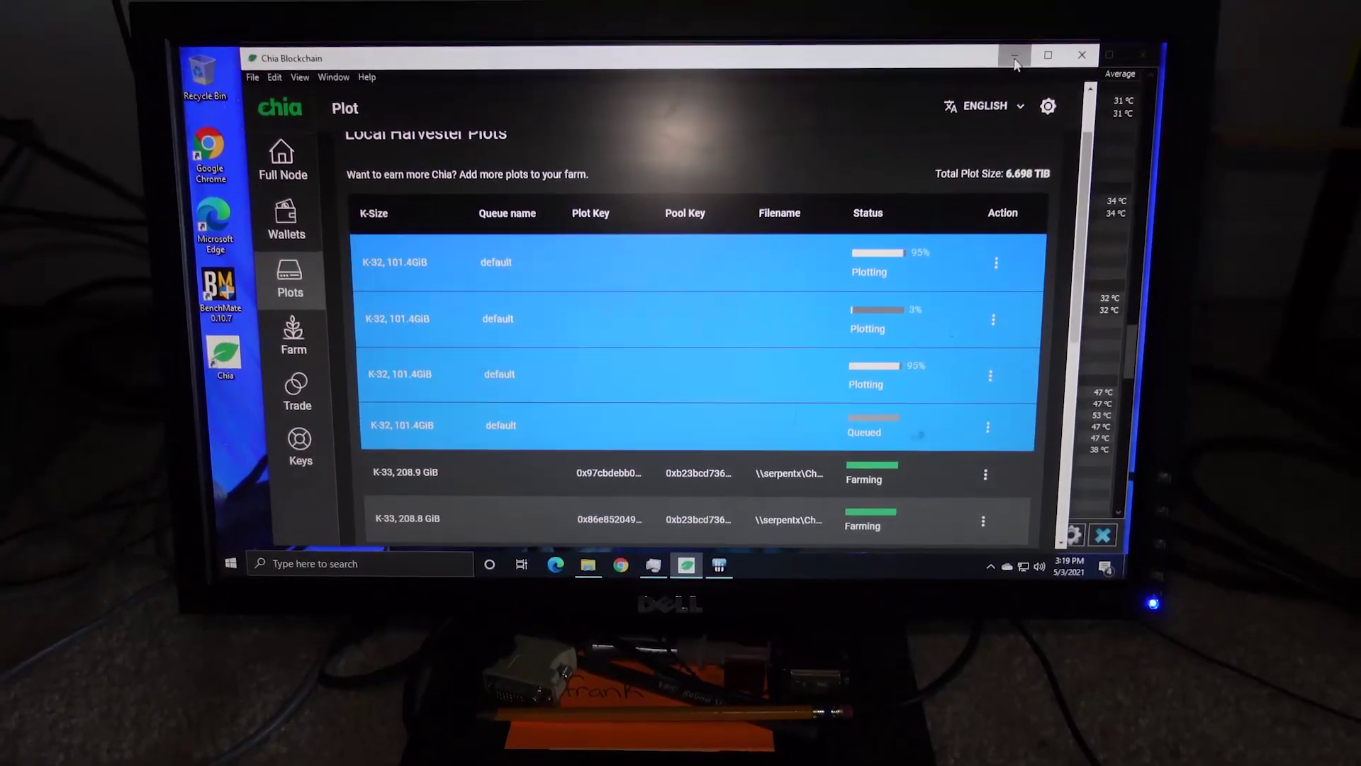
Minimize the Chia plots window
{"action": "left_click", "coordinate": [1001, 42]}
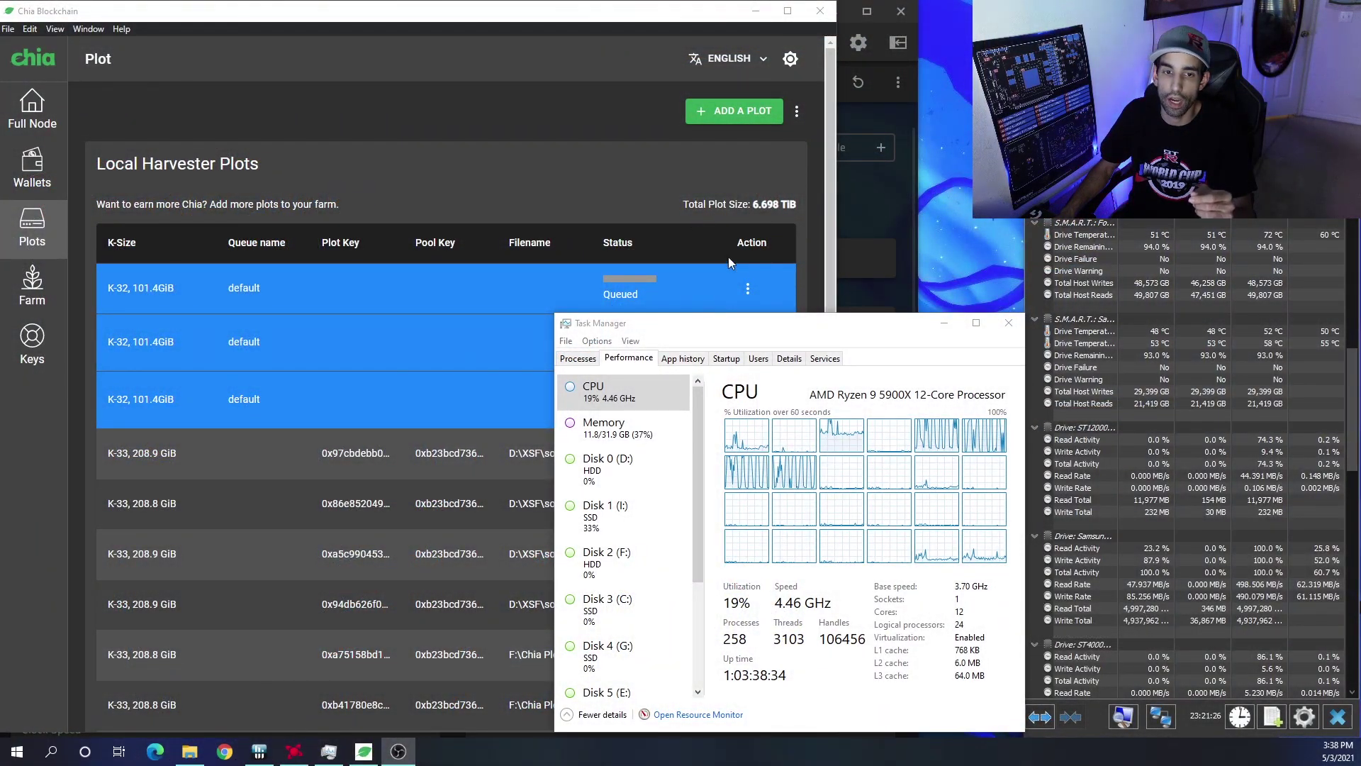
Compare CPU, memory, Disk 0 (D:) and Disk 1 (I:) activity in Task Manager, then open This PC
{"action": "left_click", "coordinate": [525, 38]}
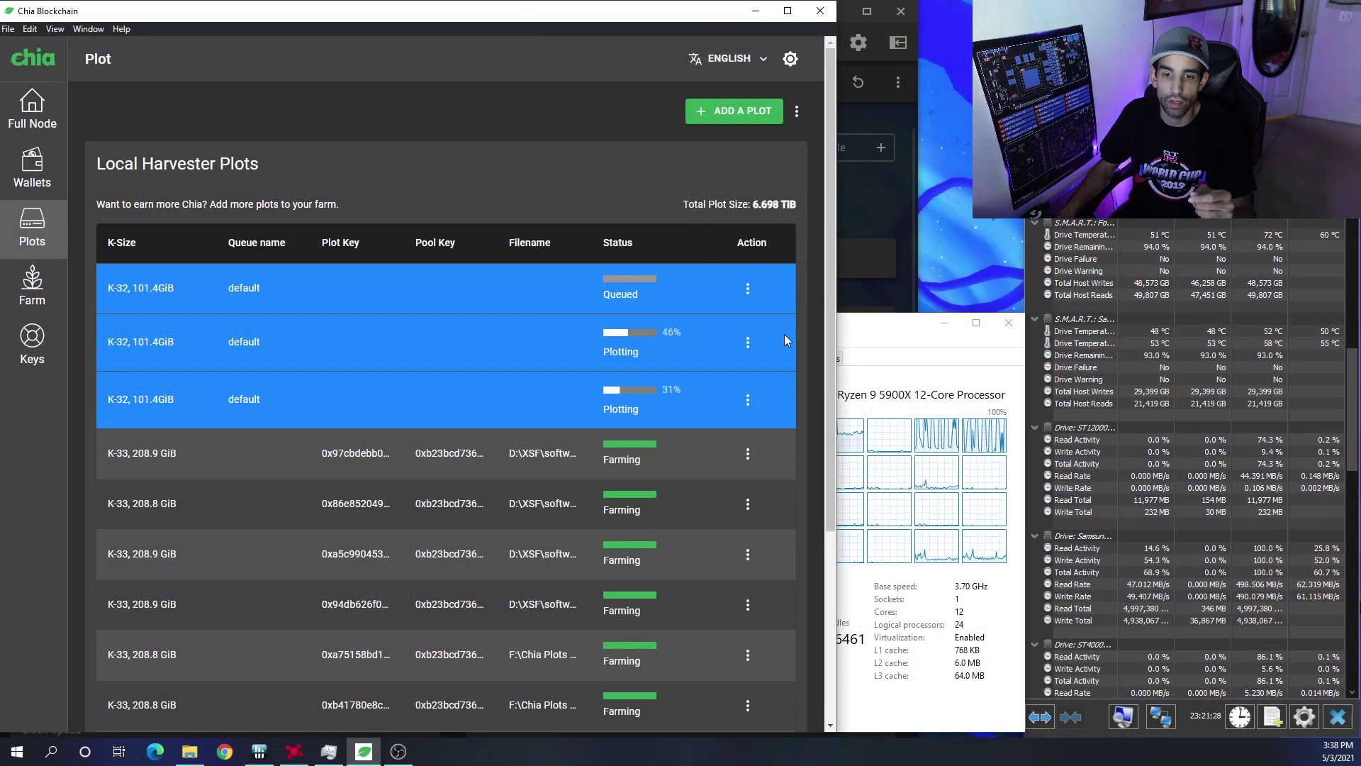
{"action": "left_click", "coordinate": [880, 342]}
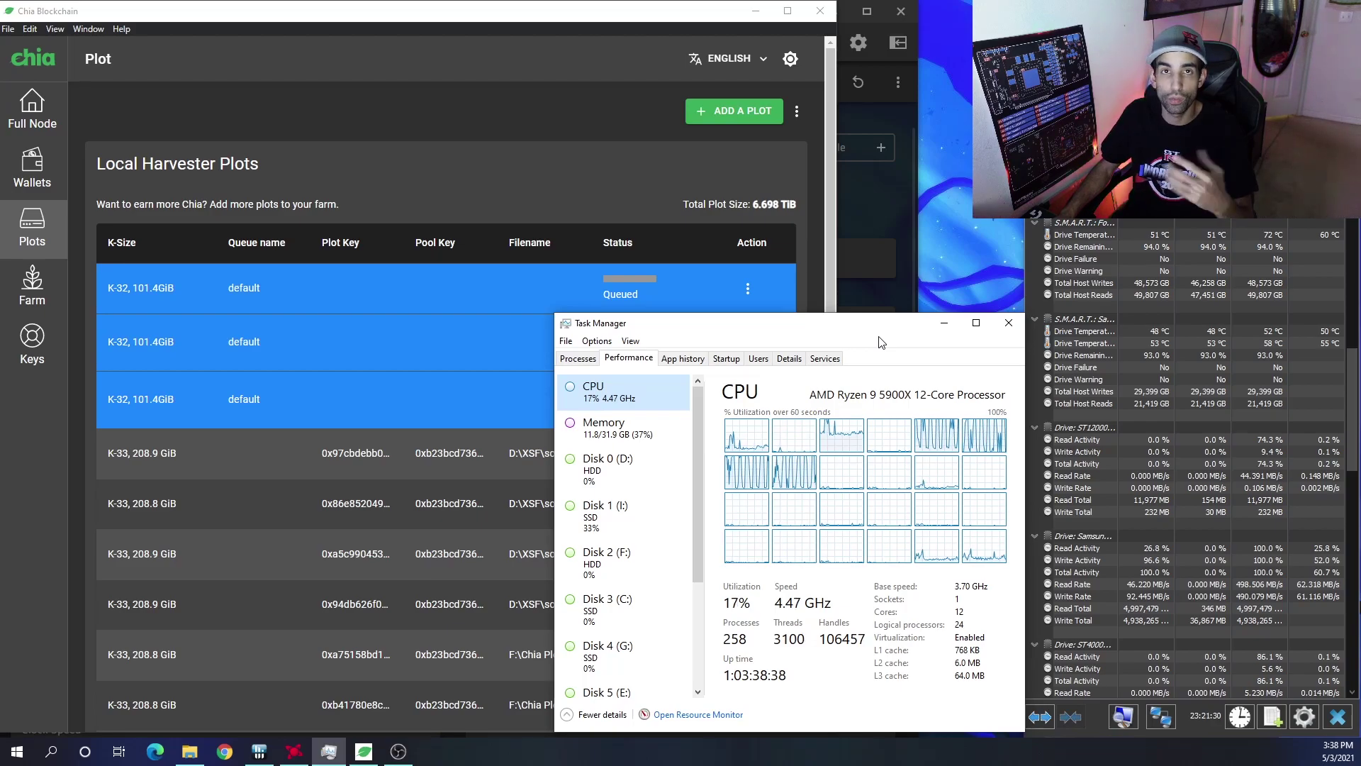
{"action": "left_click", "coordinate": [602, 428]}
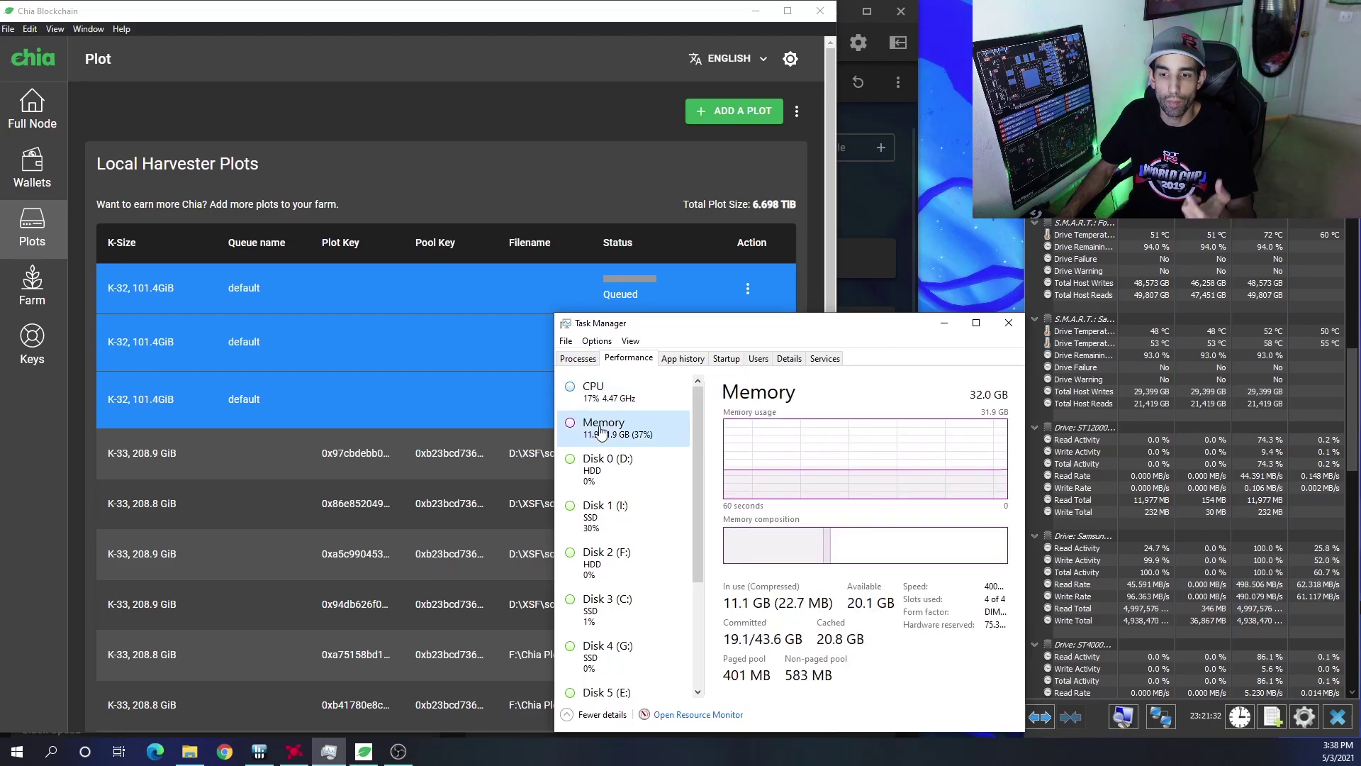
{"action": "left_click", "coordinate": [610, 405]}
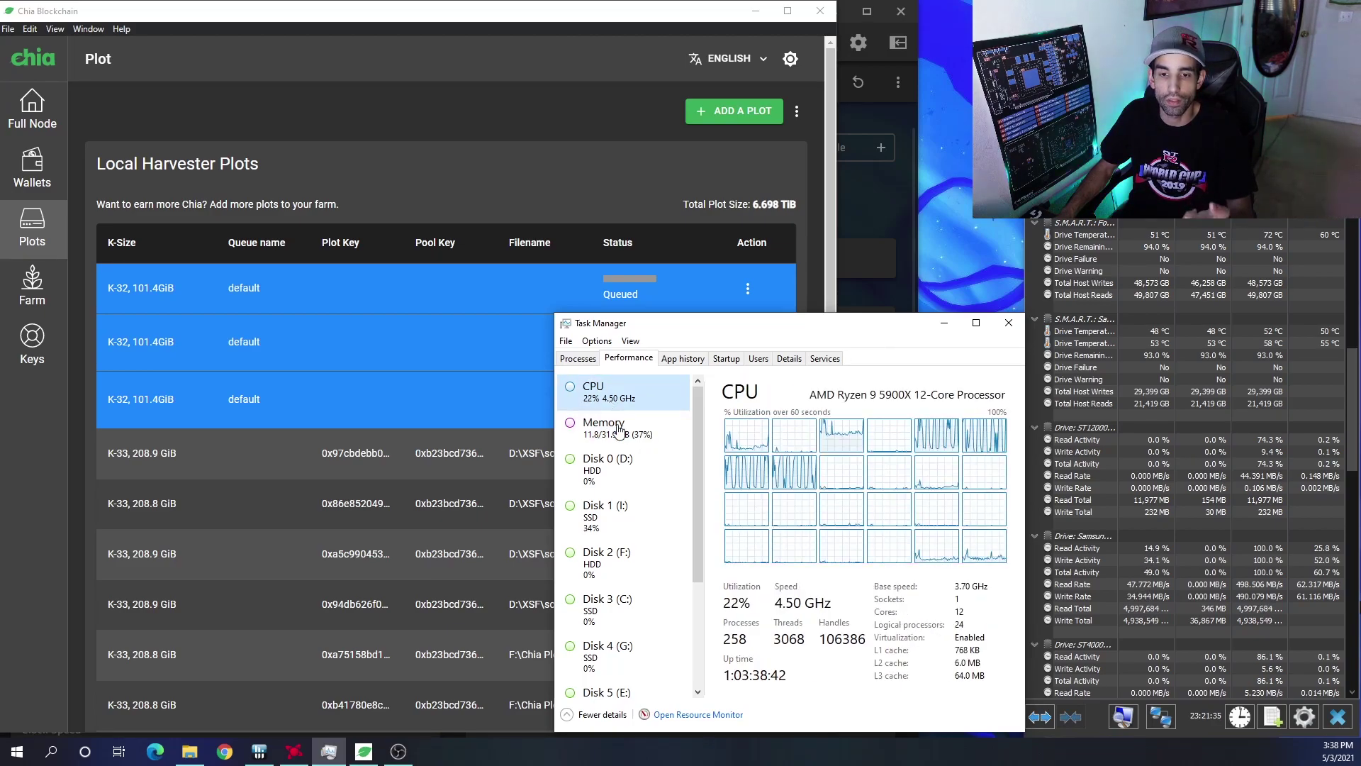
{"action": "left_click", "coordinate": [634, 485]}
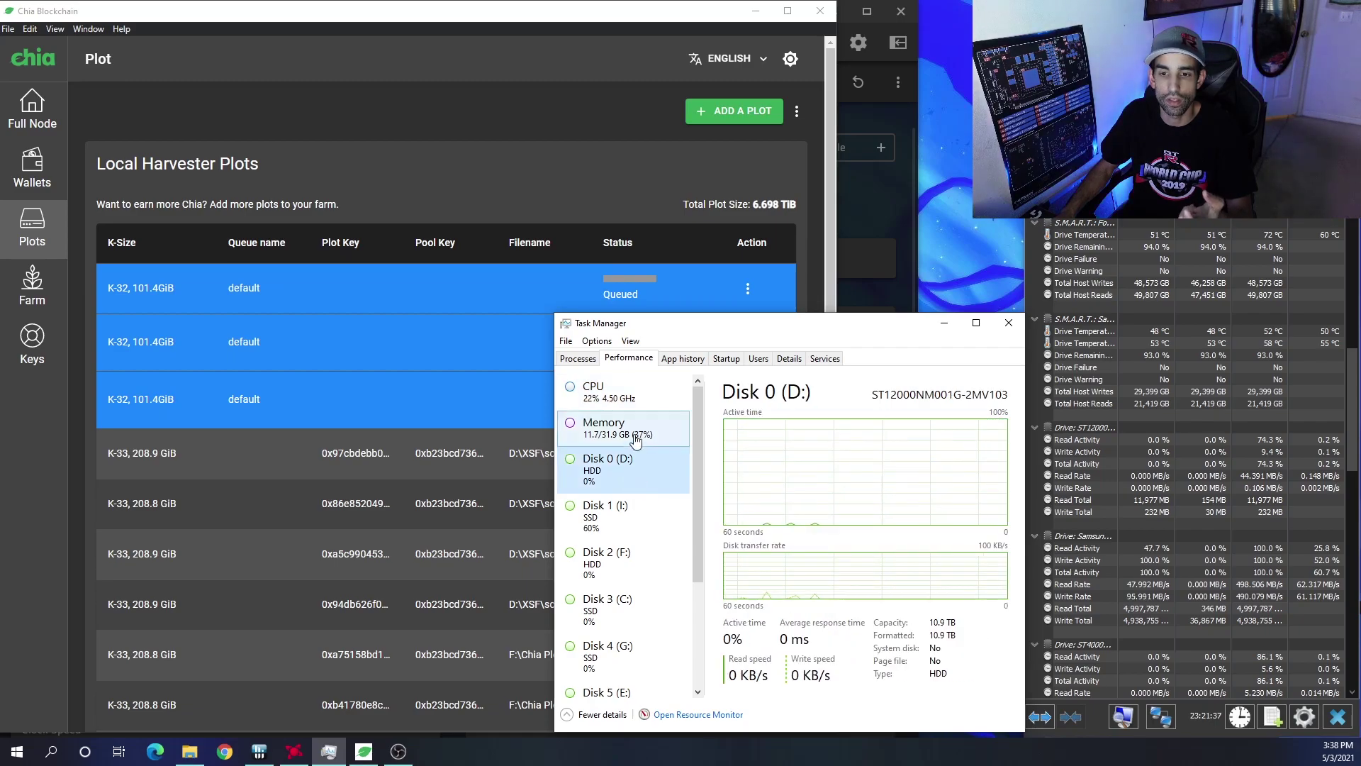
{"action": "left_click", "coordinate": [634, 397]}
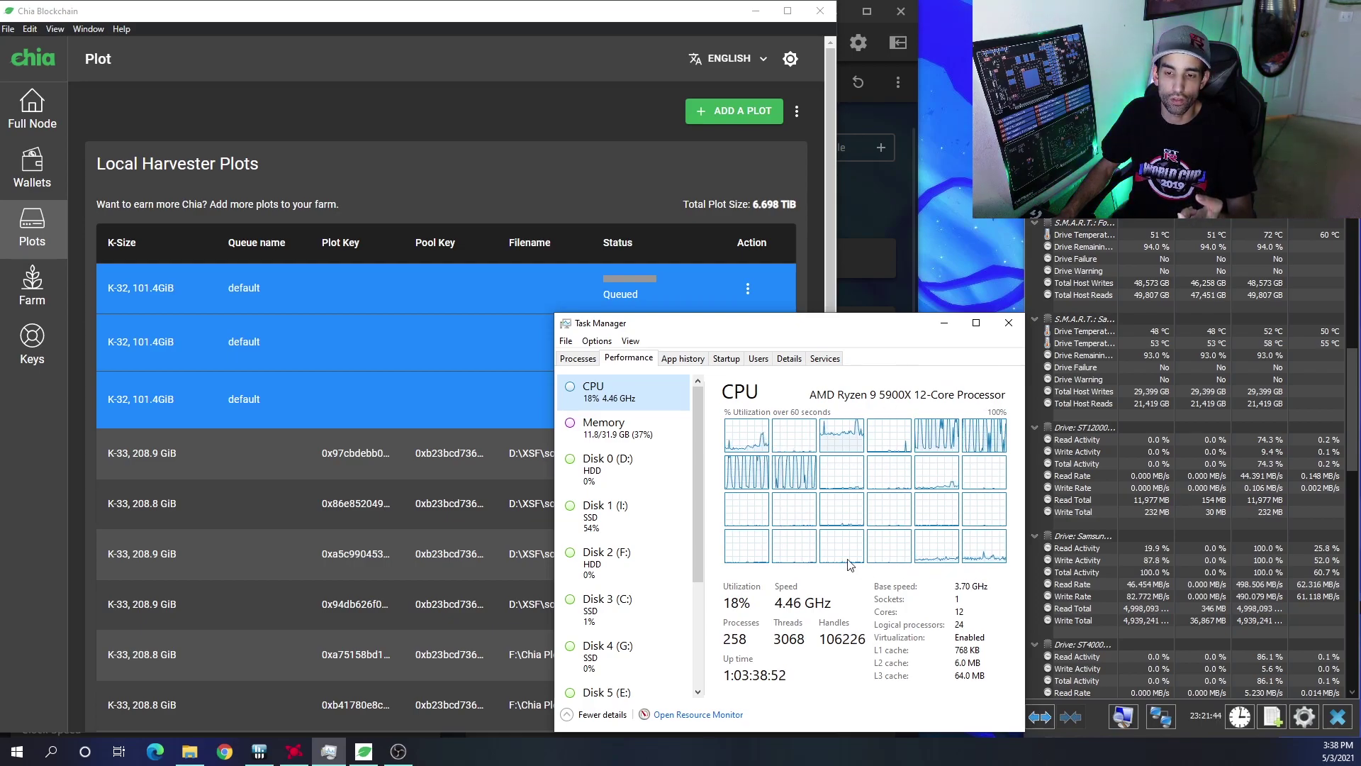
{"action": "left_click", "coordinate": [634, 440]}
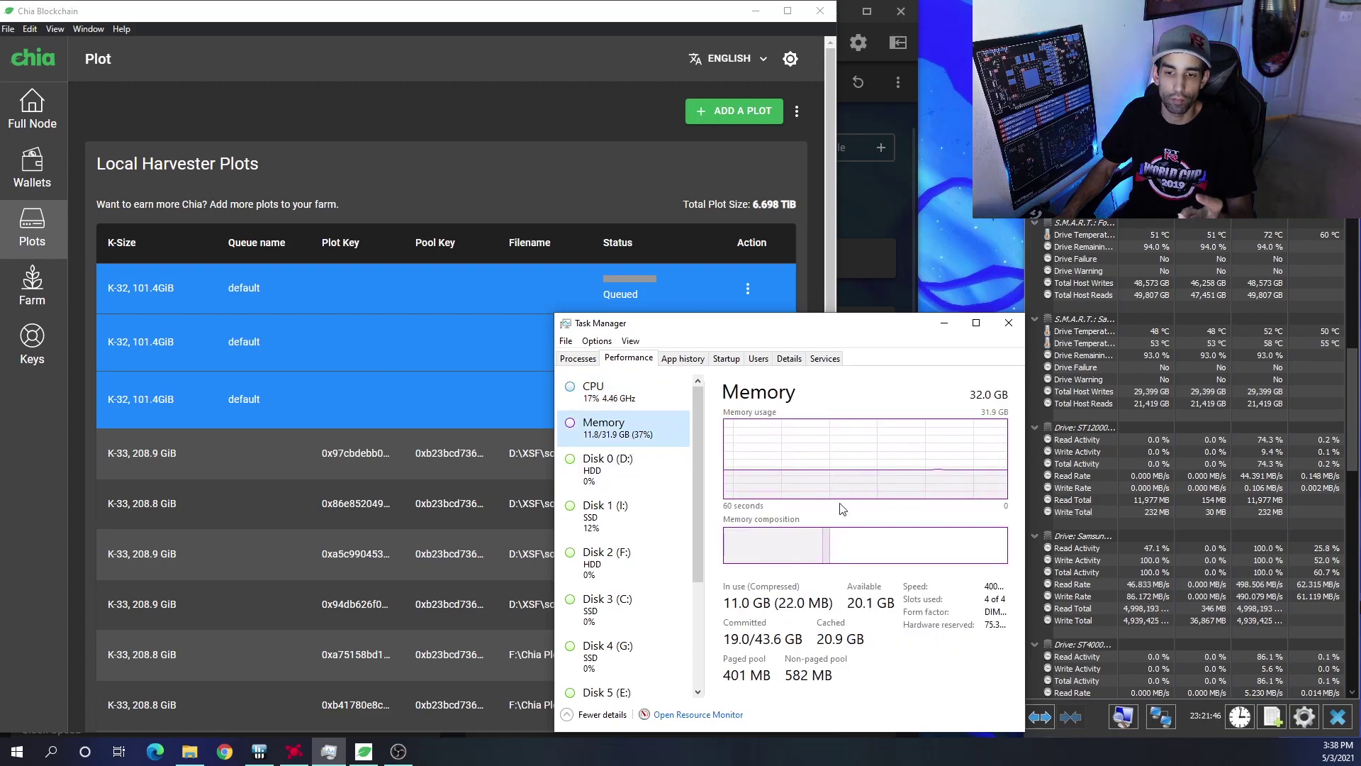
{"action": "left_click", "coordinate": [637, 524]}
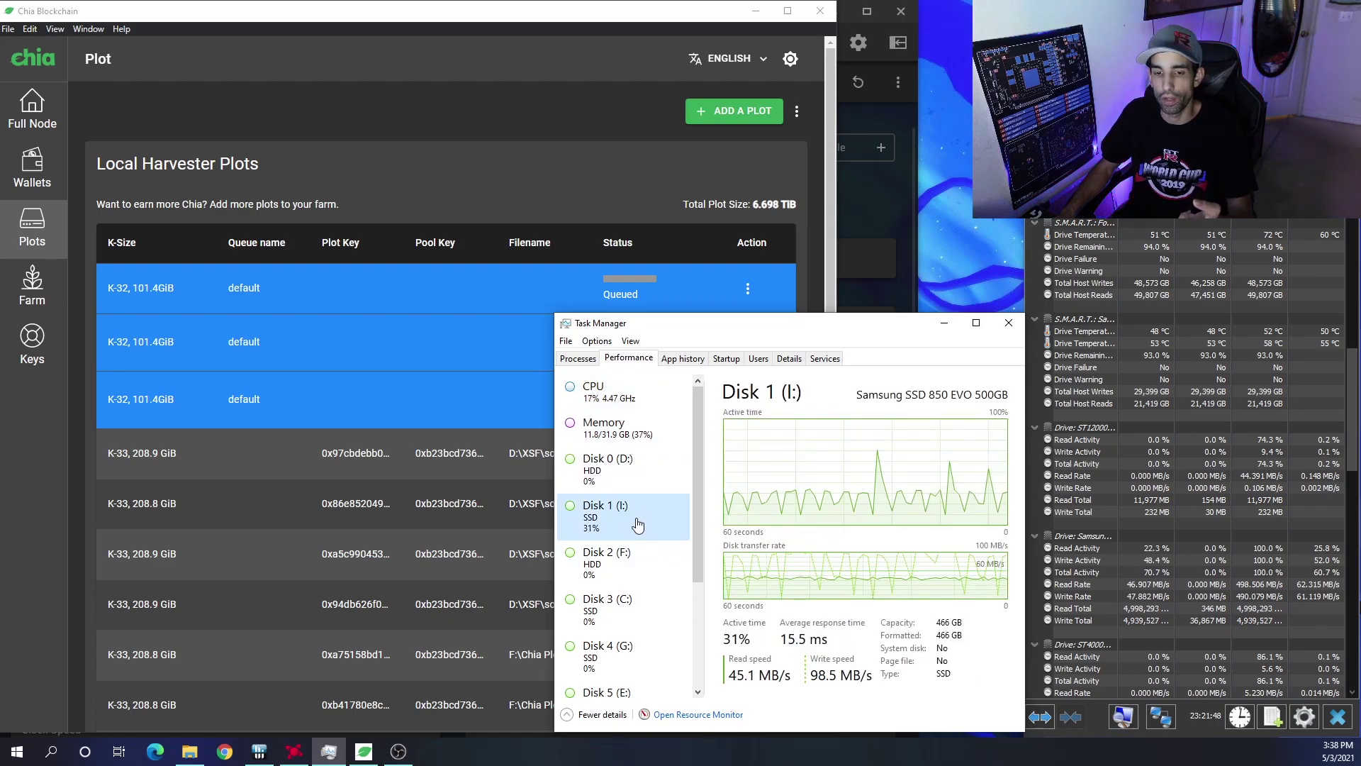
{"action": "left_click", "coordinate": [190, 758]}
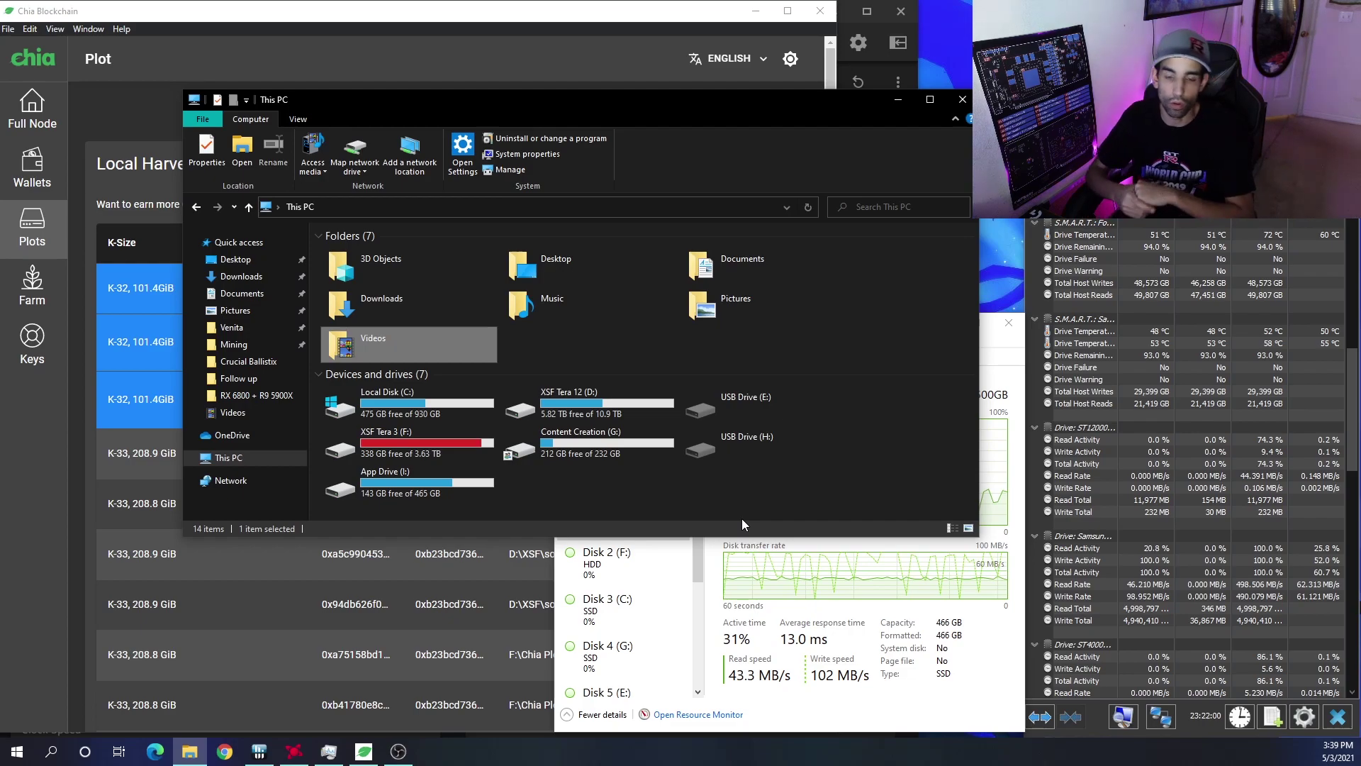
Start a new plot with the 101.4GiB (k=32) plot size, then bring This PC back in front
{"action": "left_click", "coordinate": [578, 47]}
{"action": "left_click", "coordinate": [712, 112]}
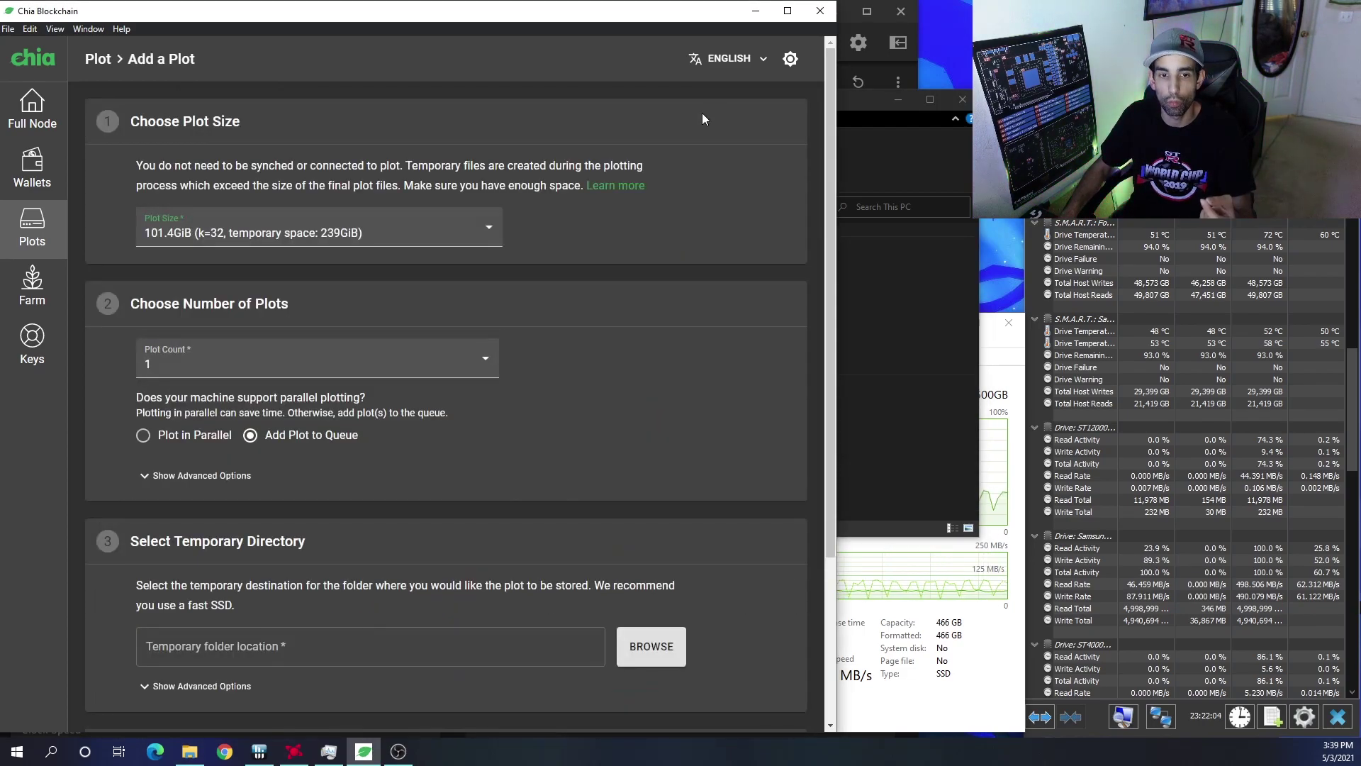
{"action": "left_click", "coordinate": [493, 227]}
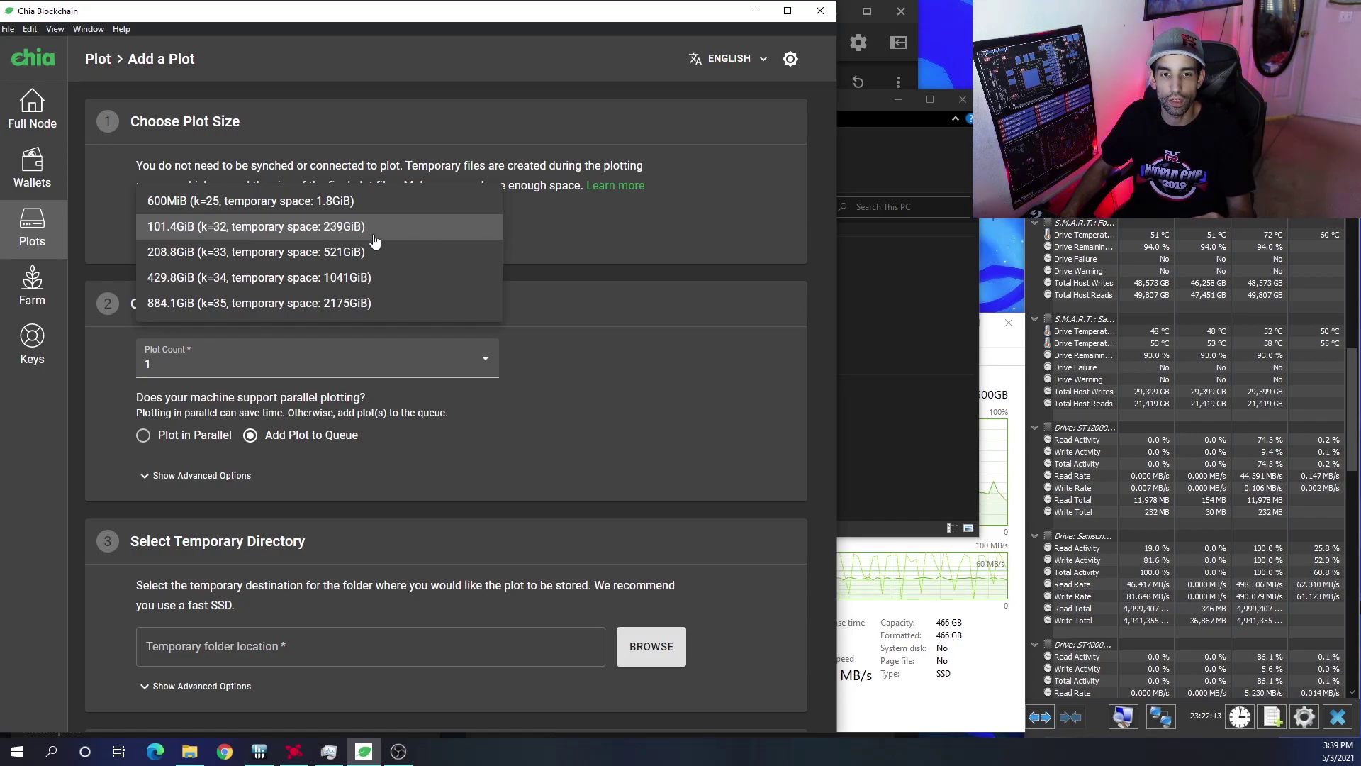
{"action": "left_click", "coordinate": [623, 263]}
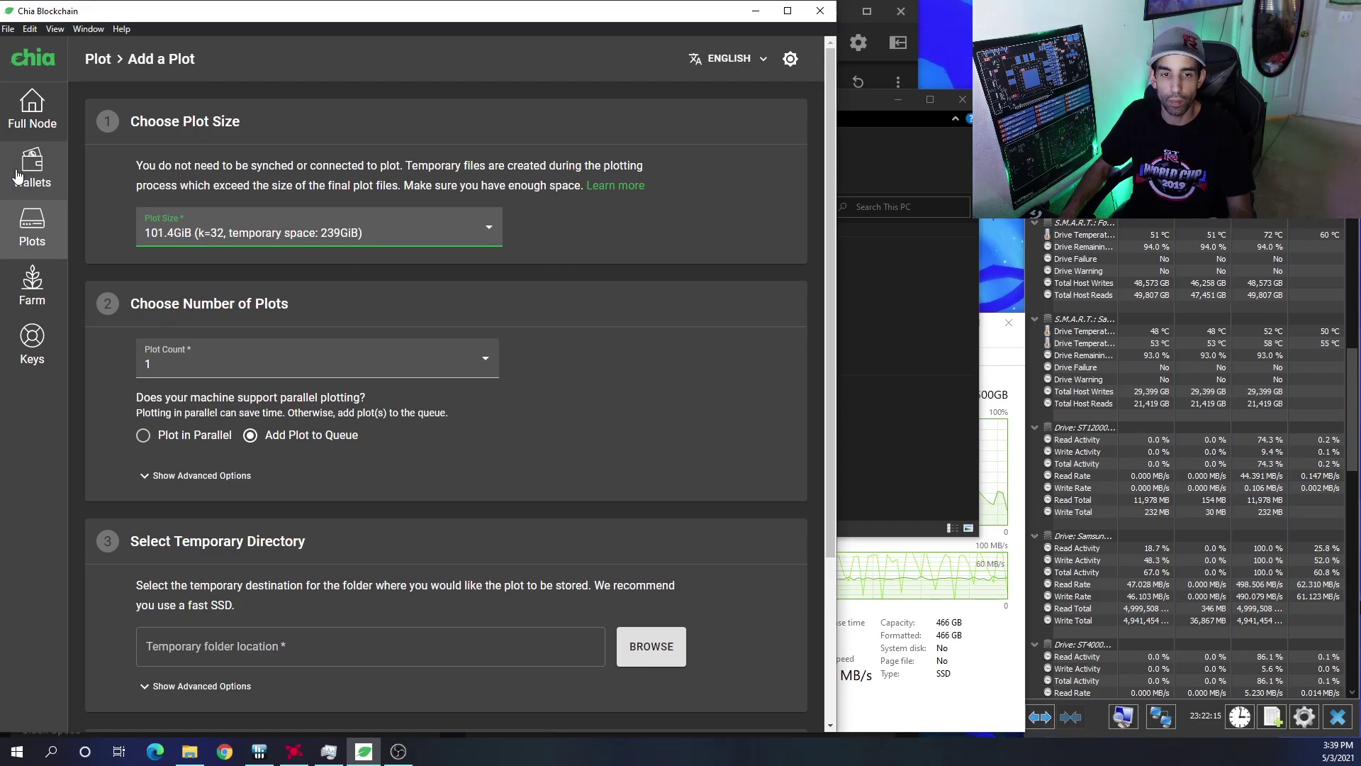
{"action": "left_click", "coordinate": [921, 331]}
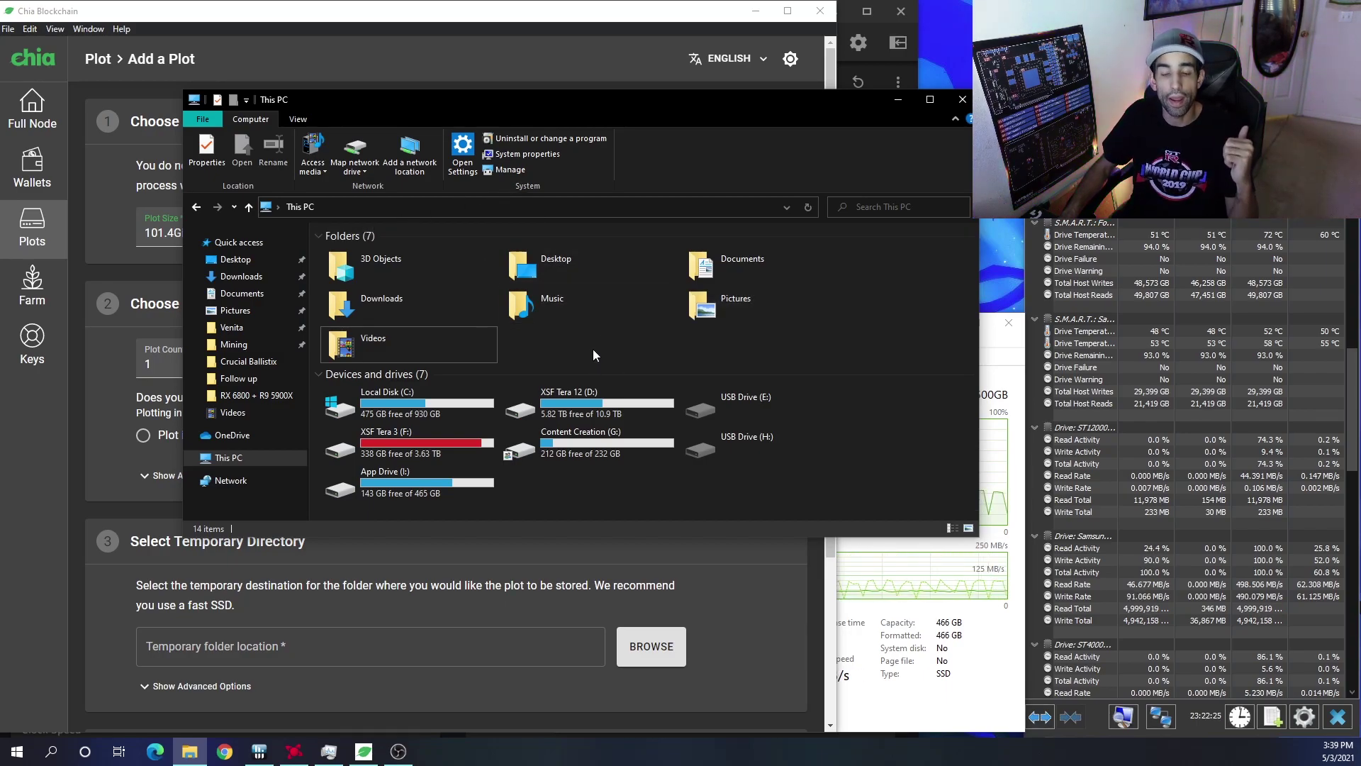
Bring Task Manager's Disk 1 (I:) Samsung SSD 850 EVO view in front of File Explorer
{"action": "left_click", "coordinate": [1010, 374]}
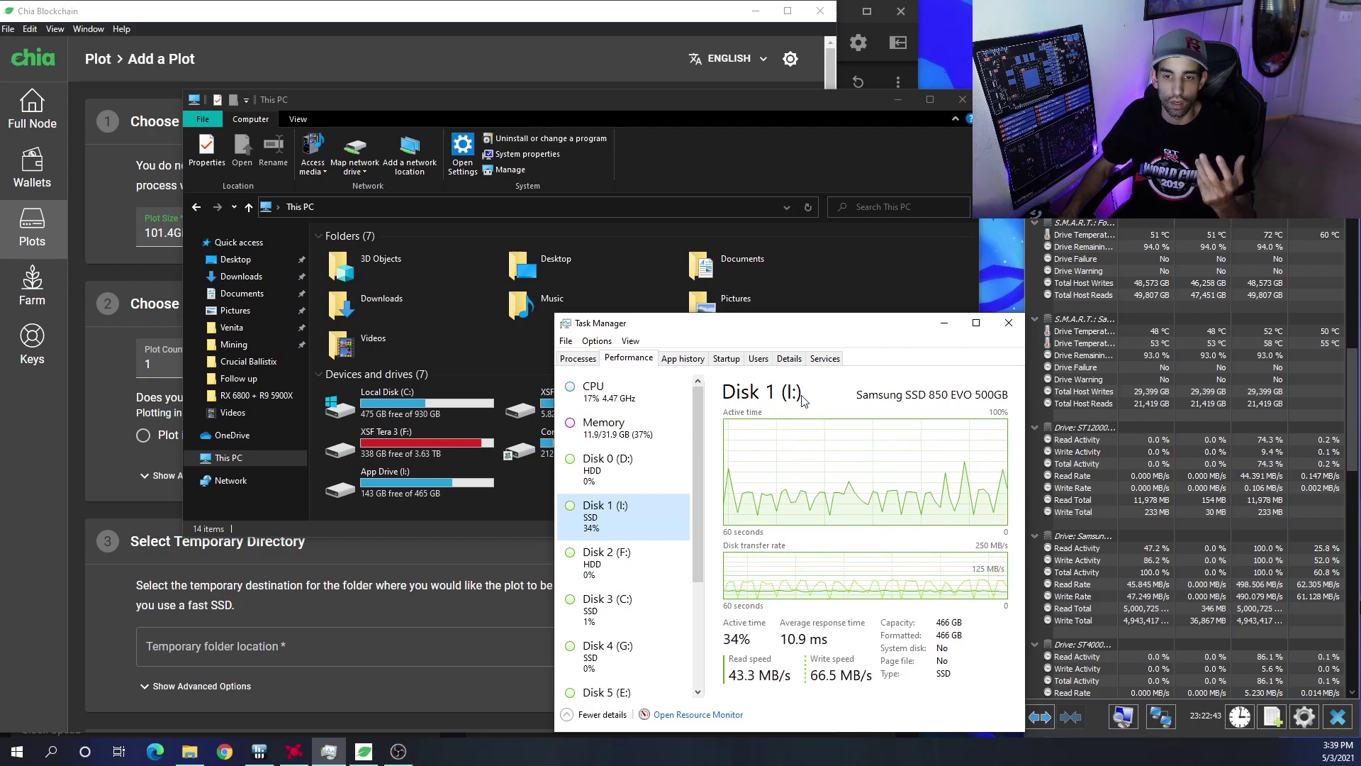
Bring File Explorer's This PC drive list back over Task Manager
{"action": "left_click", "coordinate": [529, 505]}
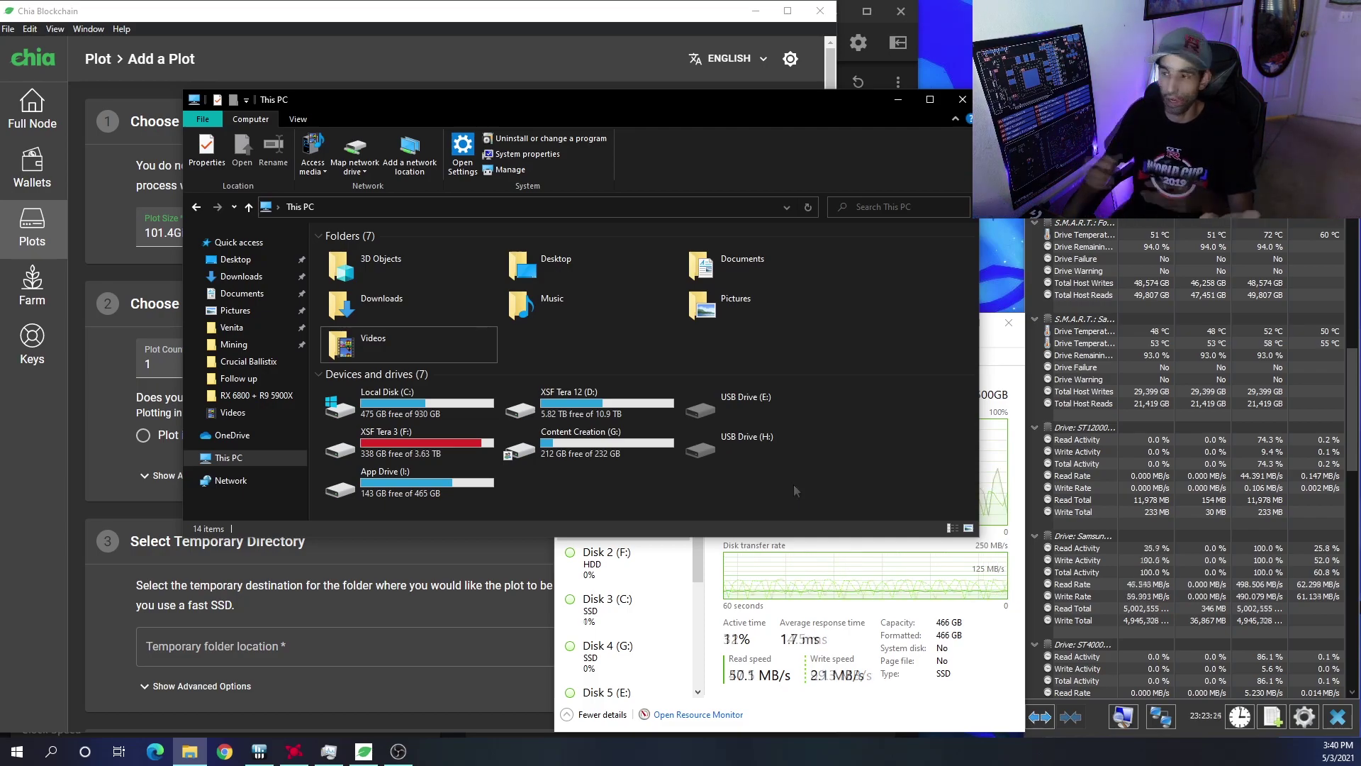
Switch to HWiNFO64's Sensor Status window to view each drive's S.M.A.R.T. readings
{"action": "key", "text": "alt+Tab"}
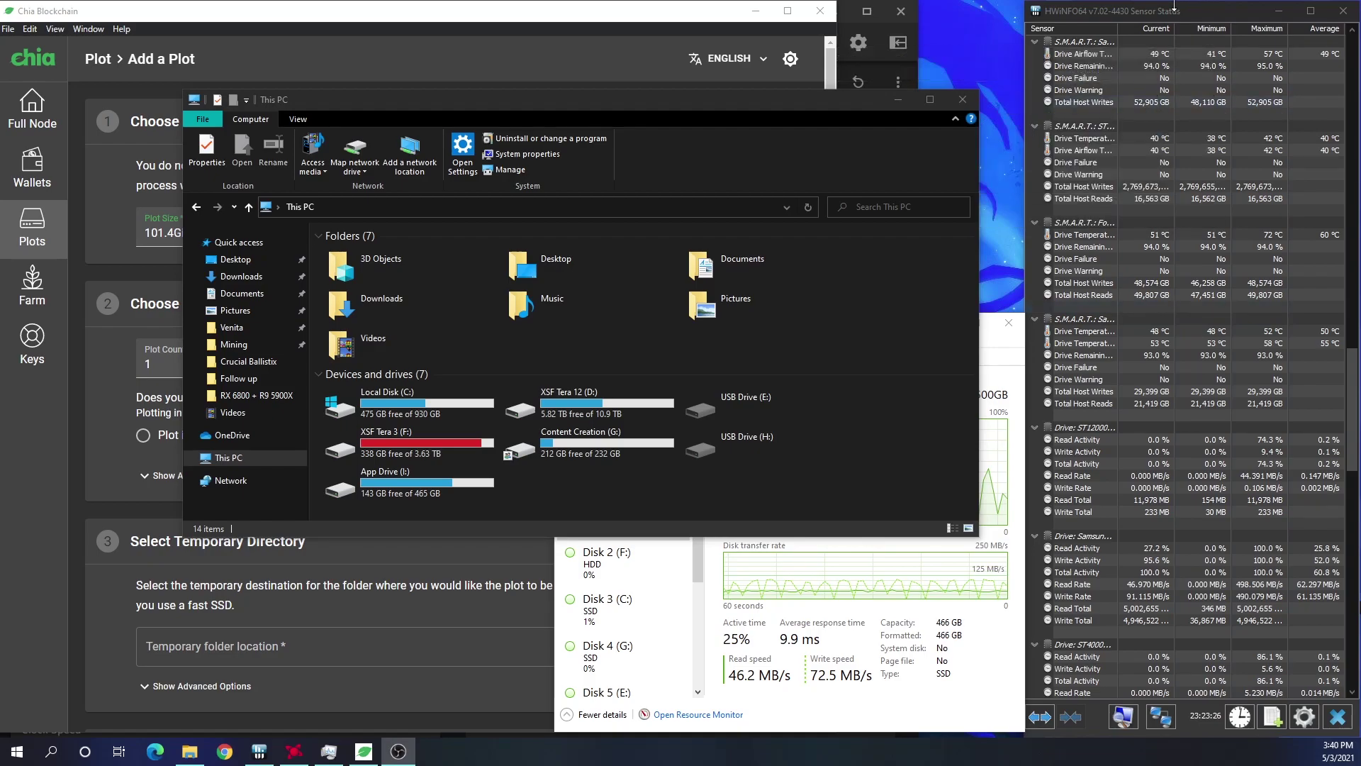
{"action": "left_click", "coordinate": [1146, 31]}
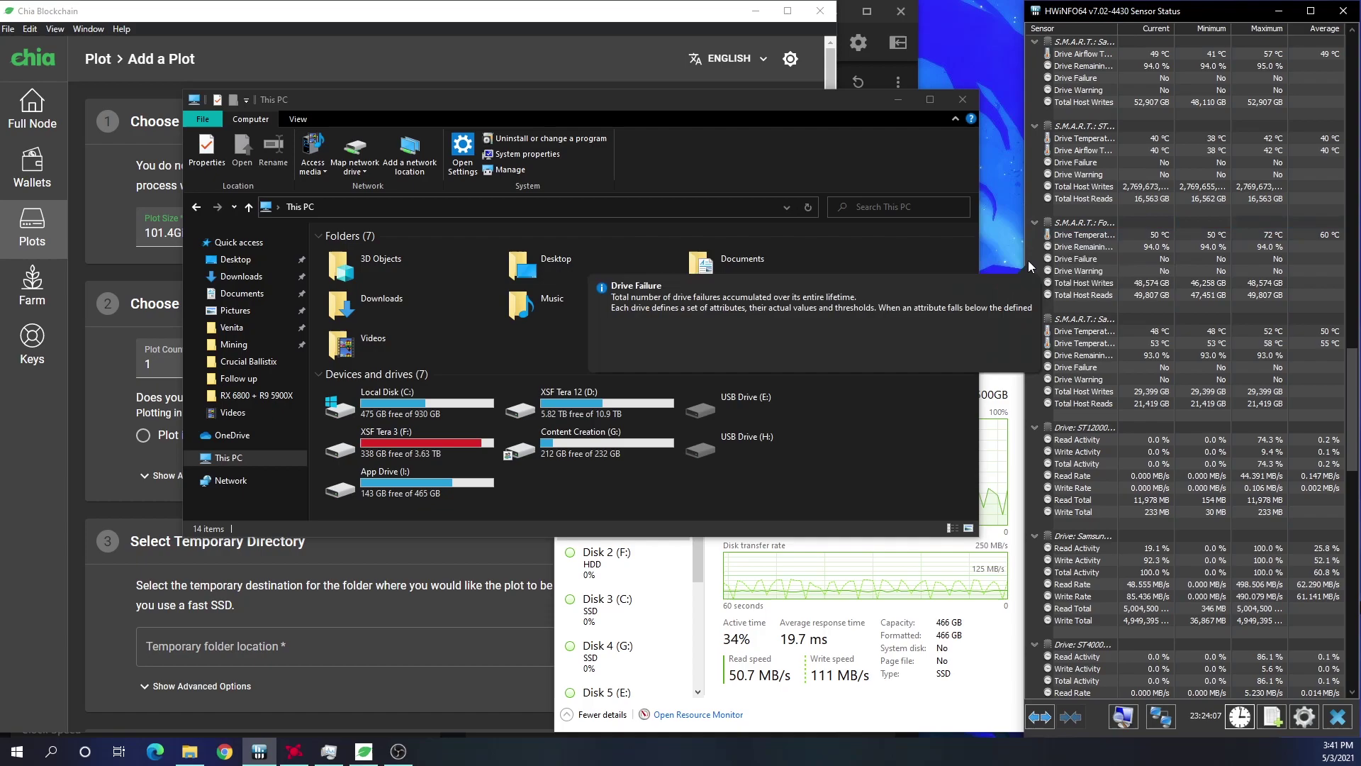
Review the drive readings in HWiNFO64, such as the Force MP600 at 51 °C and 94.0% life
{"action": "mouse_move", "coordinate": [1050, 258]}
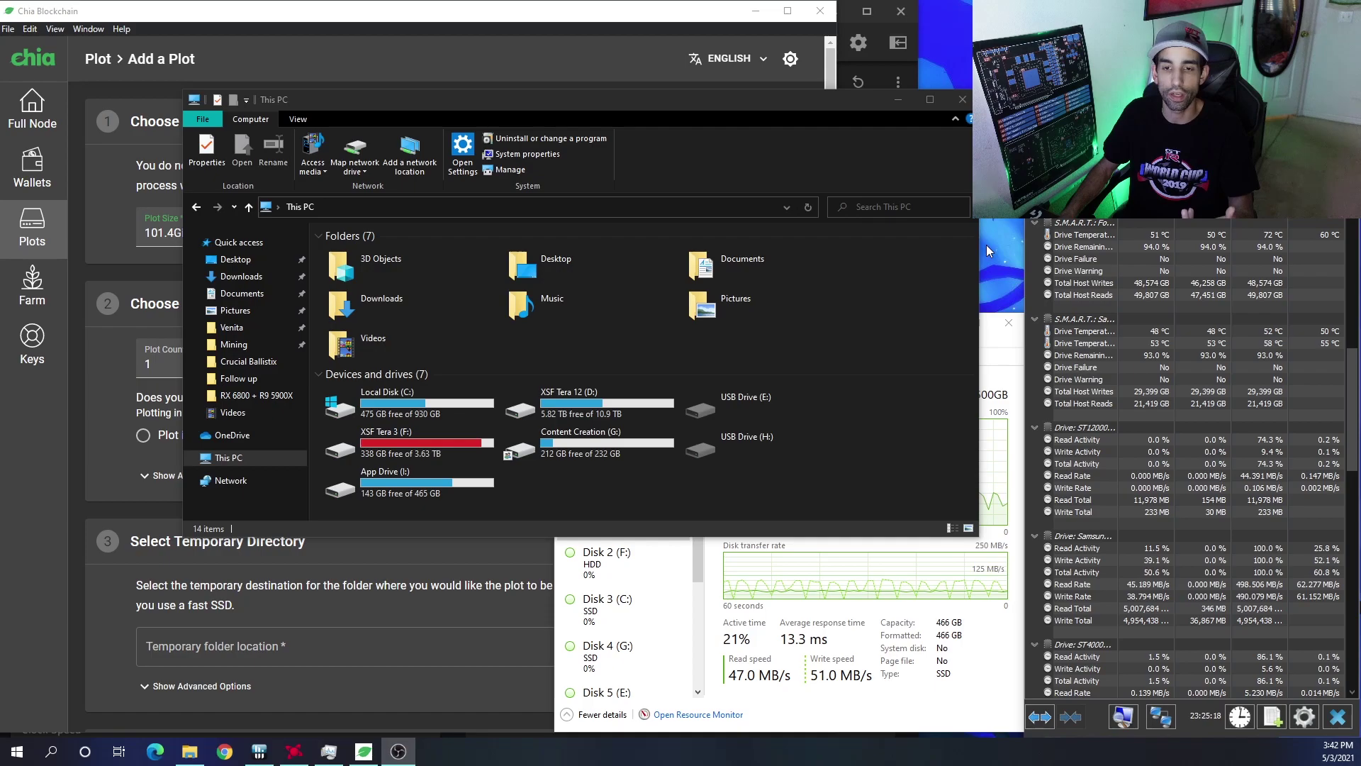
Minimize File Explorer and return to Chia's Plots page listing the queued and plotting K-32 plots
{"action": "left_click", "coordinate": [898, 100]}
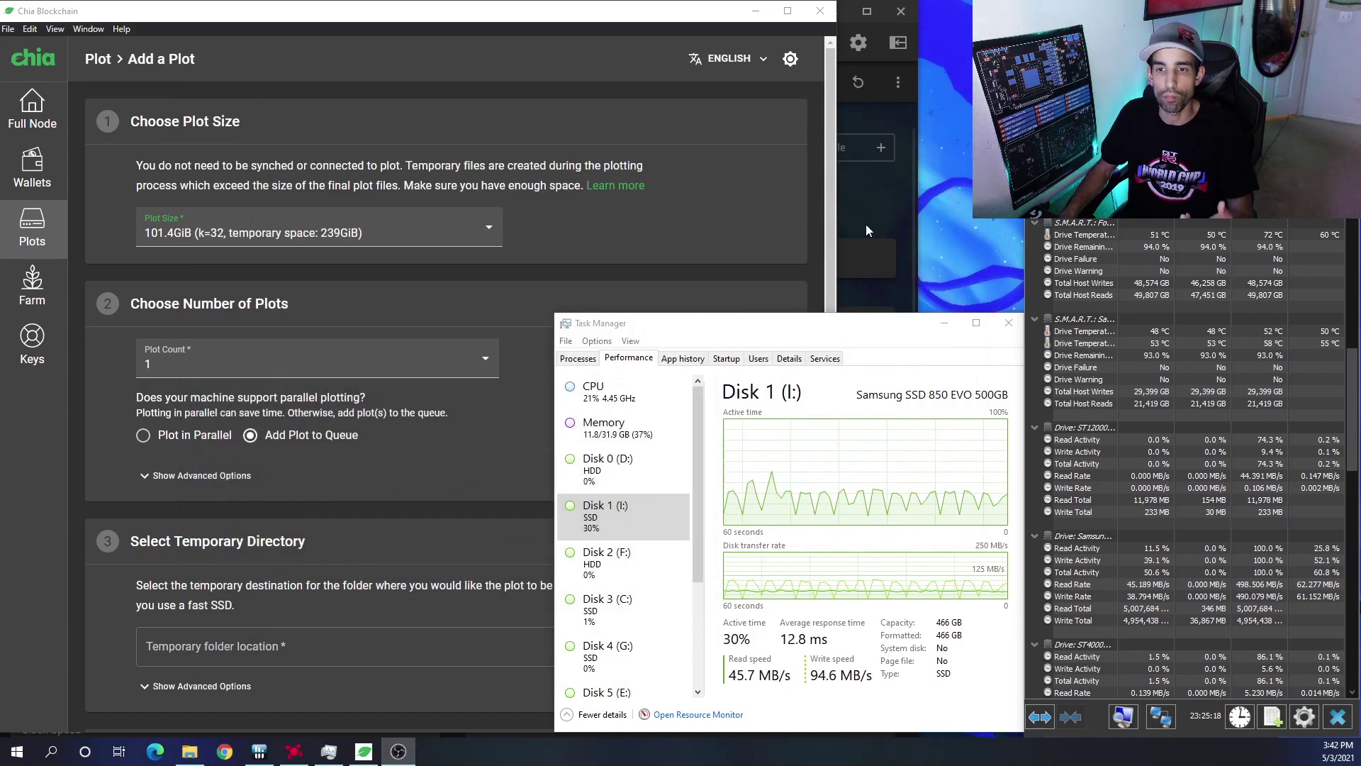
{"action": "left_click", "coordinate": [534, 351]}
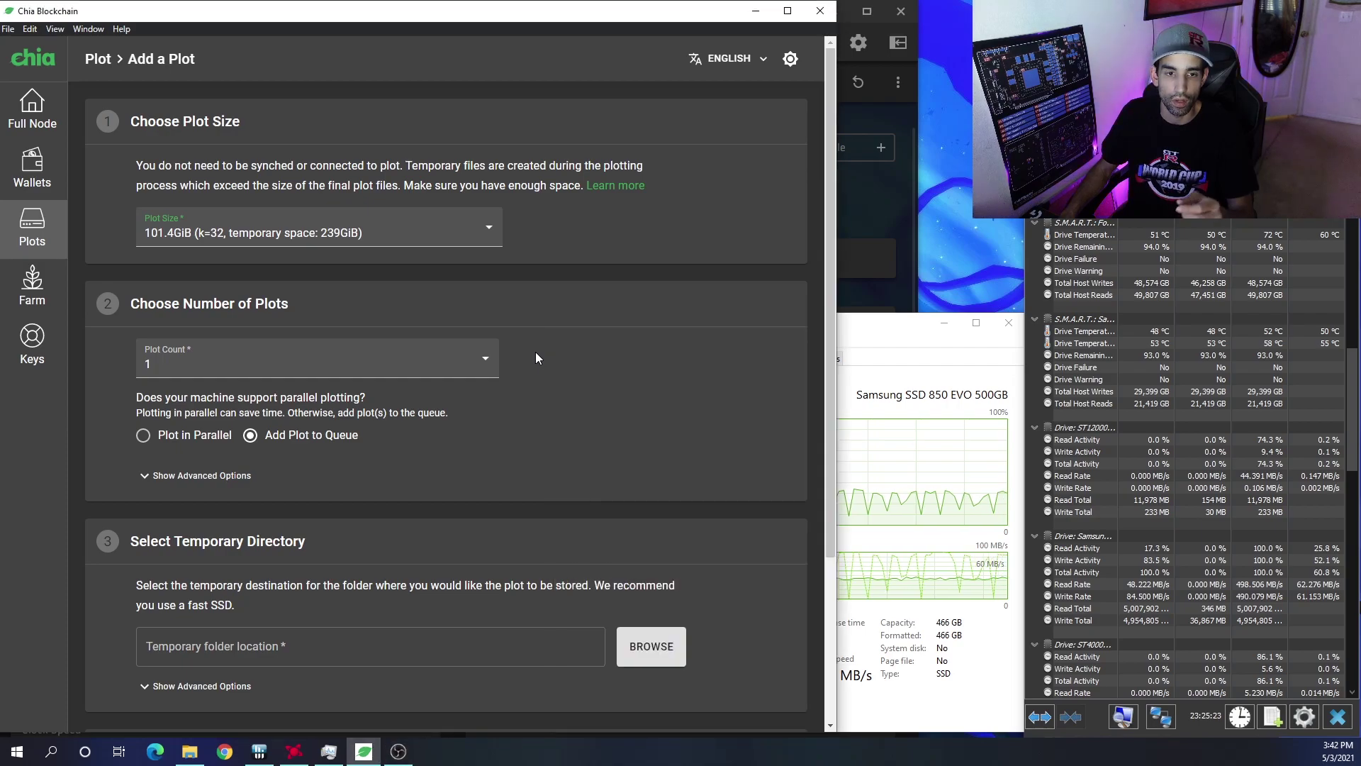
{"action": "left_click", "coordinate": [32, 240]}
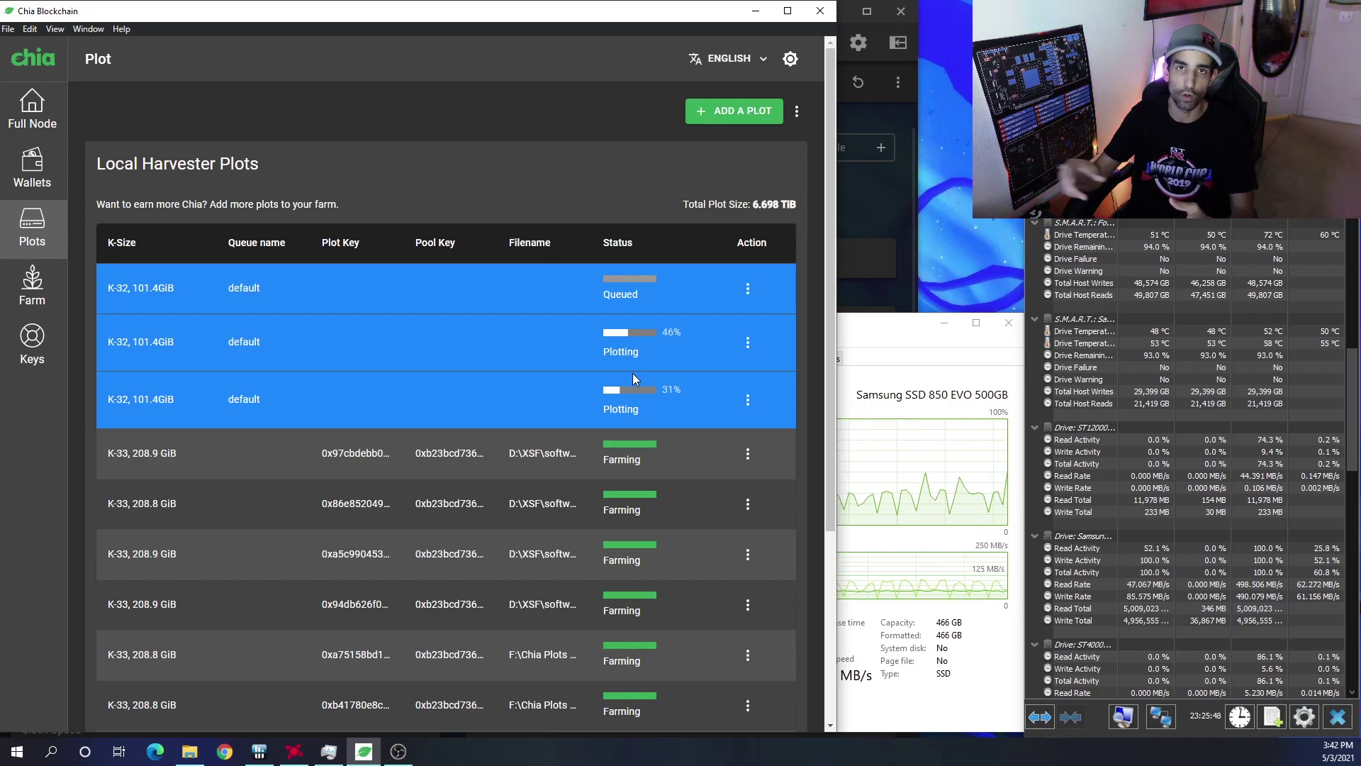
{"action": "left_click", "coordinate": [728, 103]}
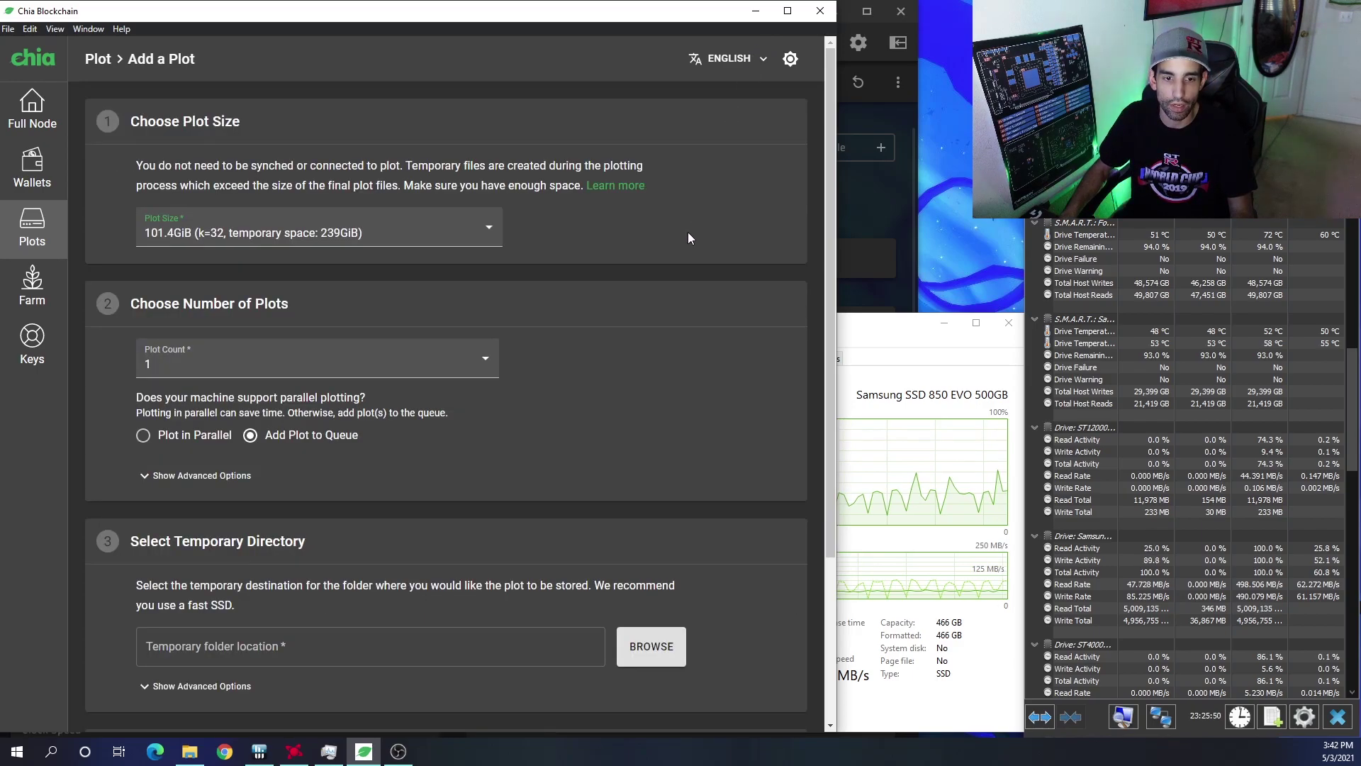
{"action": "scroll", "coordinate": [685, 270], "scroll_direction": "down", "scroll_amount": 3}
{"action": "left_click", "coordinate": [664, 631]}
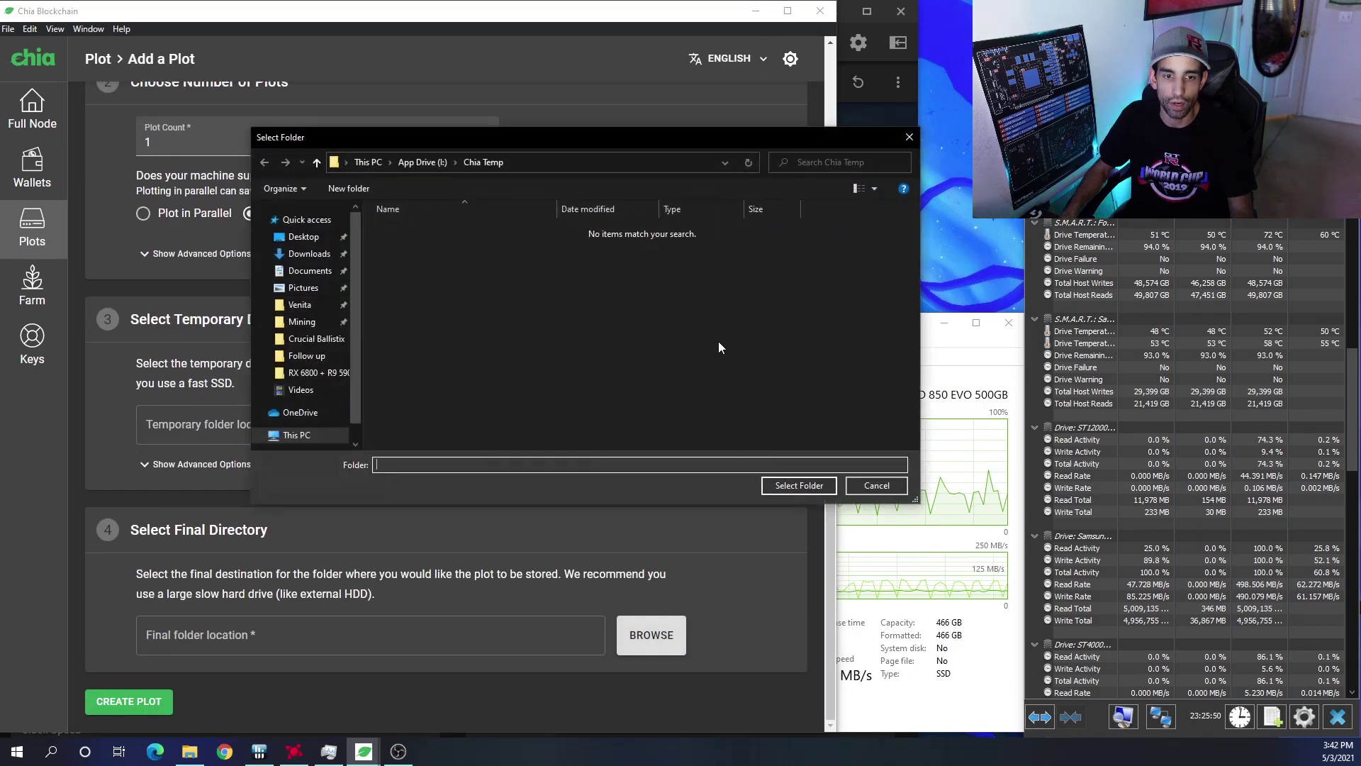
{"action": "left_click", "coordinate": [877, 486]}
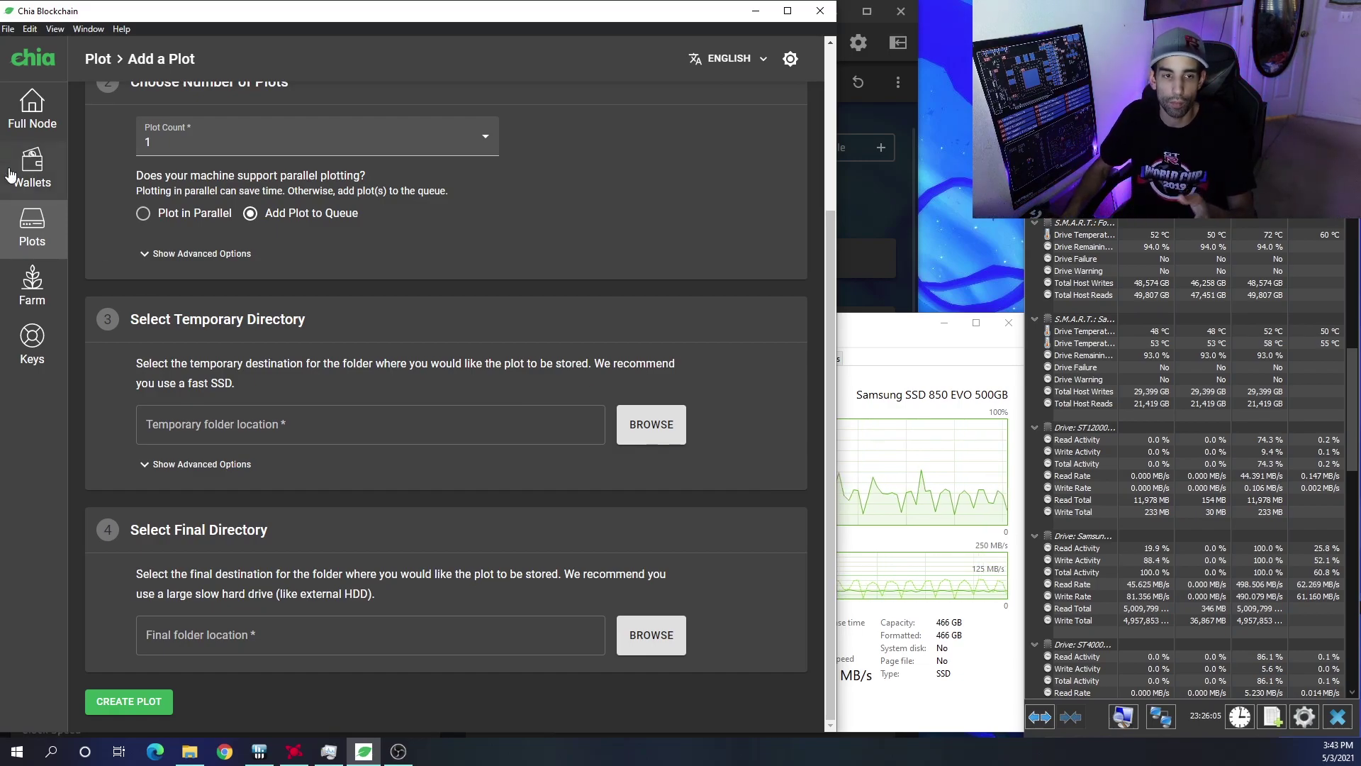
Return to the Plots list scrolled to the top, then bring Task Manager's Disk 1 (I:) view forward
{"action": "left_click", "coordinate": [49, 238]}
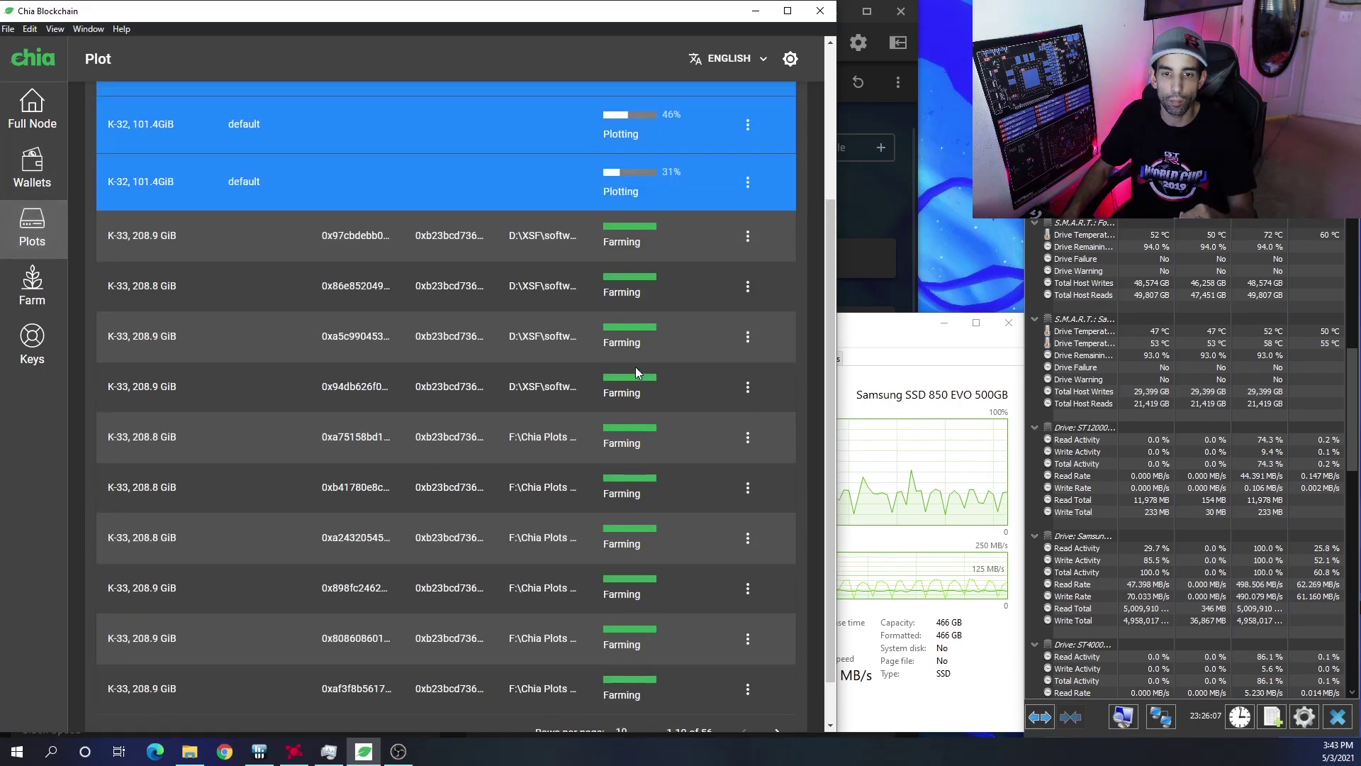
{"action": "scroll", "coordinate": [636, 367], "scroll_direction": "up", "scroll_amount": 3}
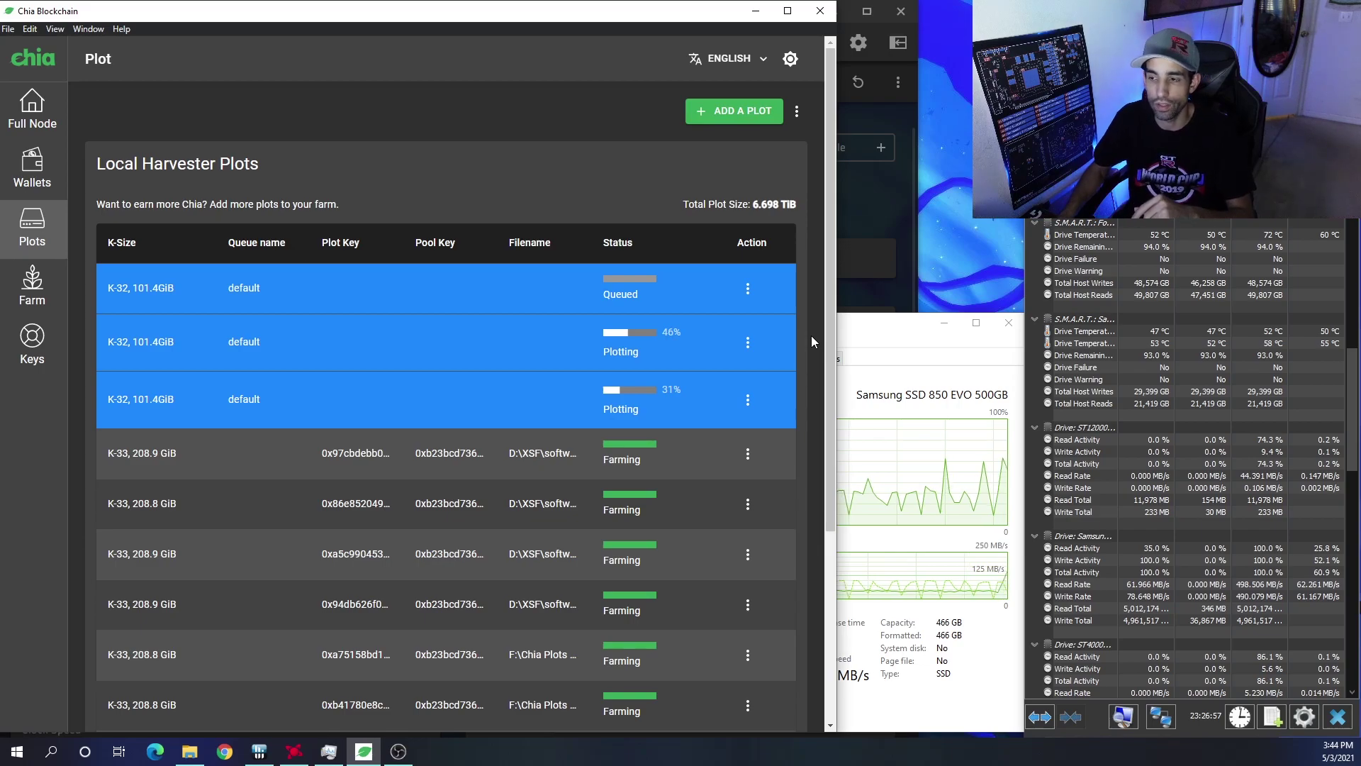
{"action": "left_click", "coordinate": [895, 333]}
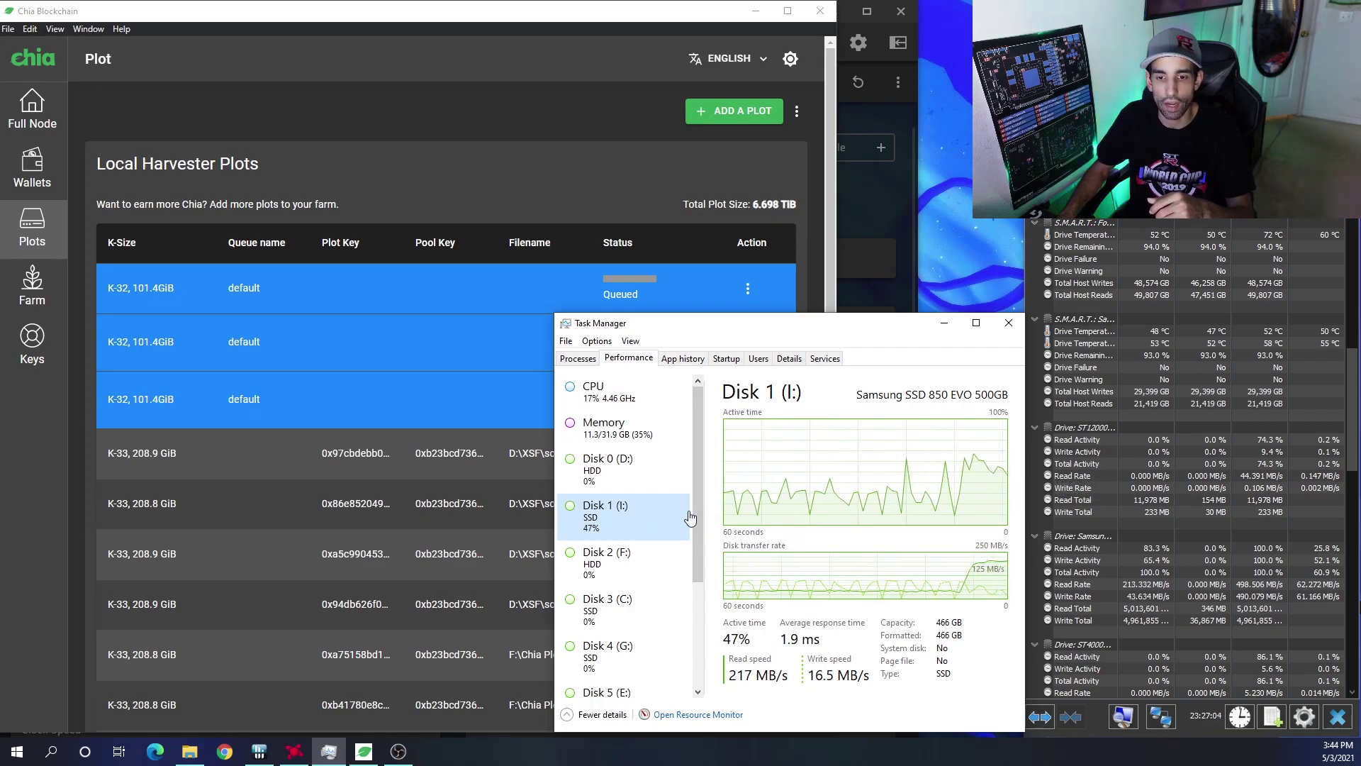
Check Disk 3 (C:) Force MP600 activity, then minimize Task Manager to reveal the K-32 plot queue
{"action": "left_click_drag", "start_coordinate": [700, 515], "coordinate": [696, 546]}
{"action": "left_click", "coordinate": [629, 556]}
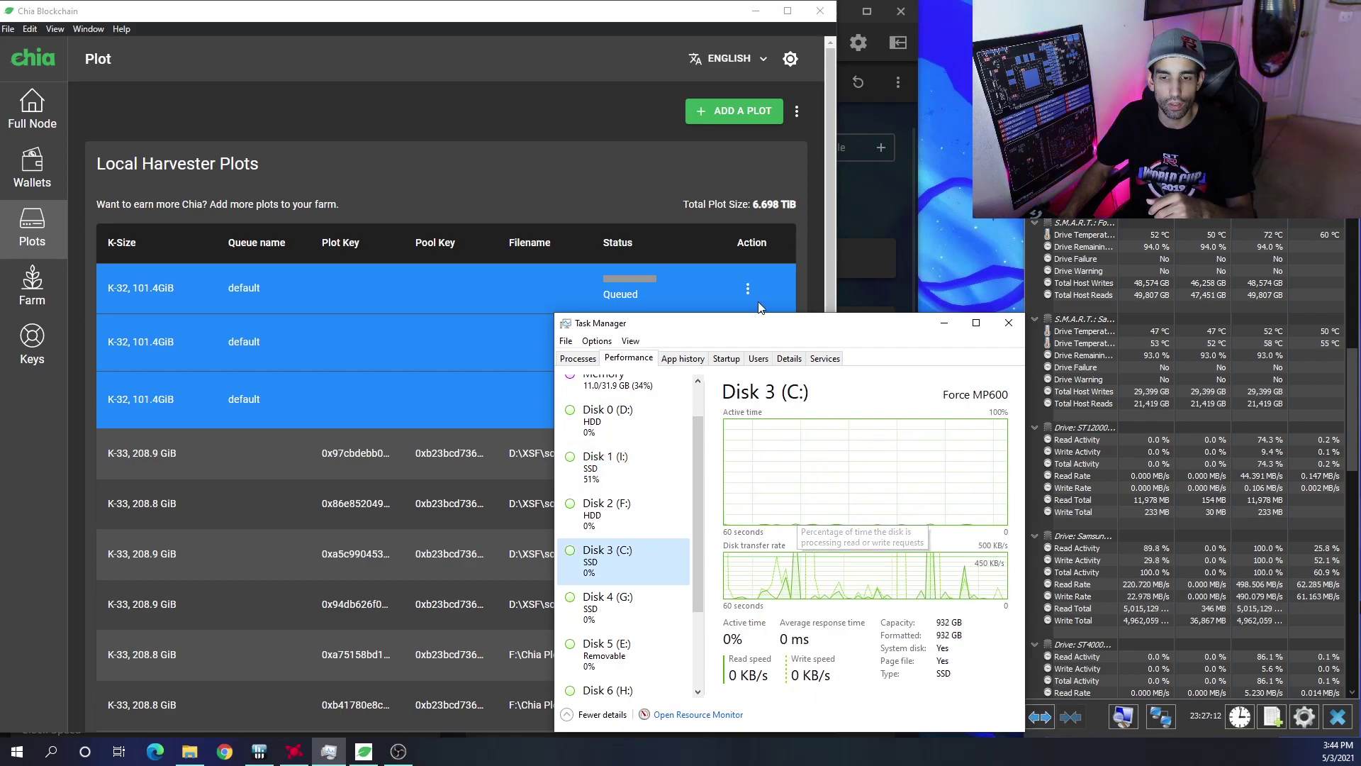
{"action": "left_click", "coordinate": [823, 392]}
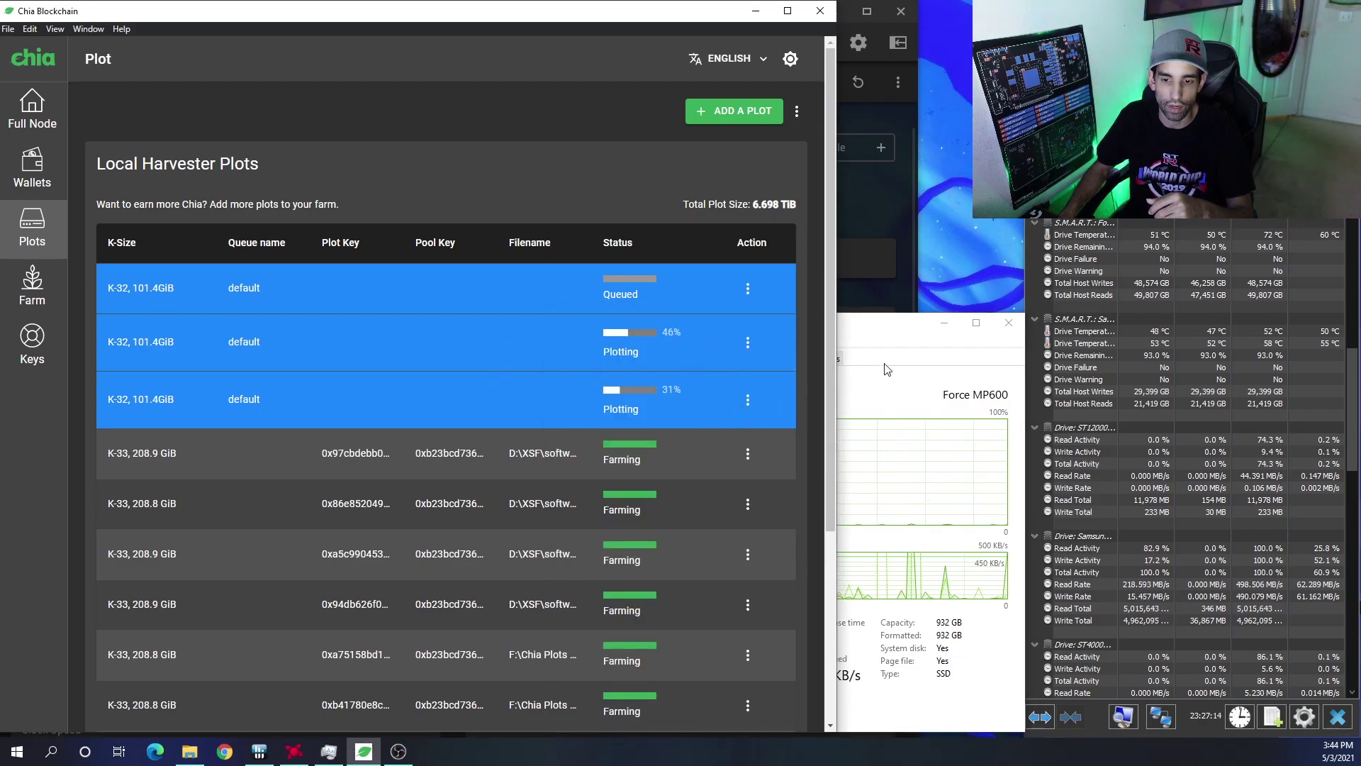
{"action": "left_click", "coordinate": [905, 340]}
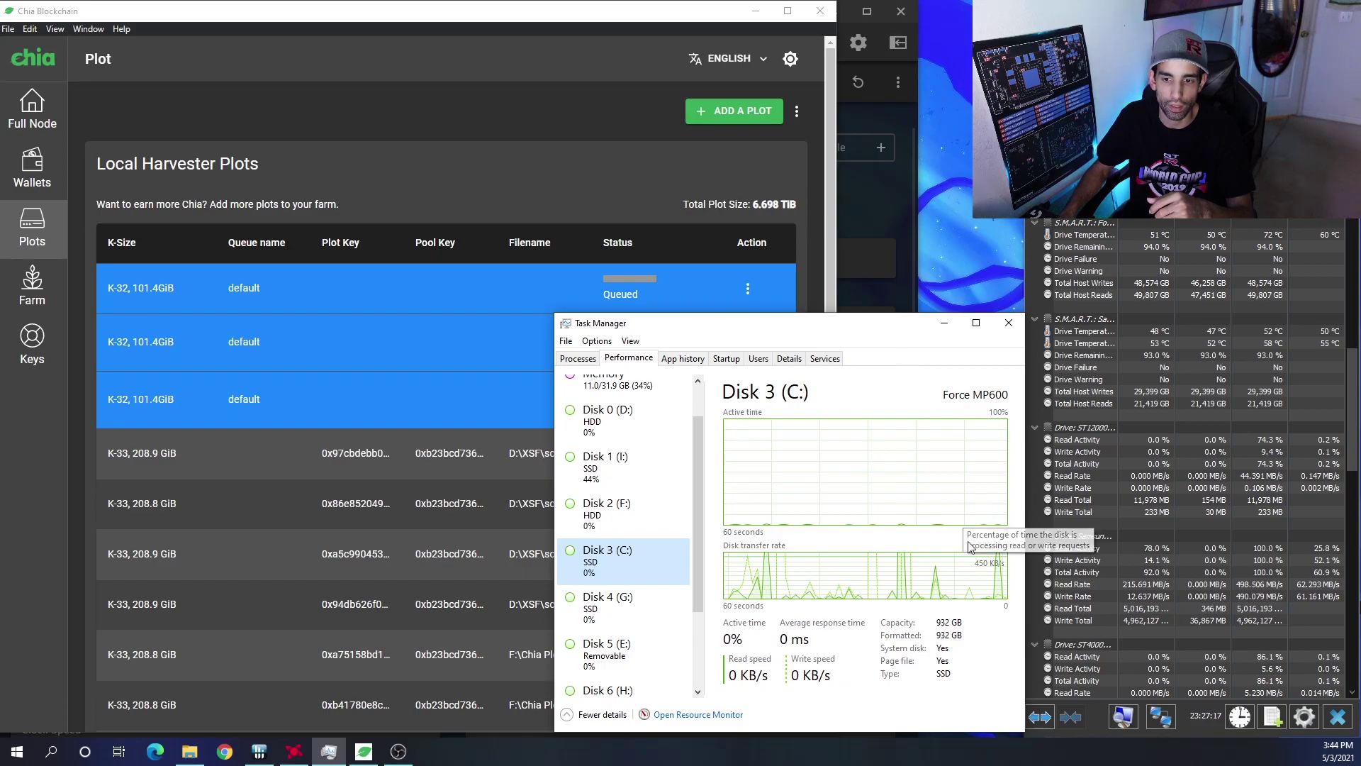
{"action": "left_click", "coordinate": [941, 327]}
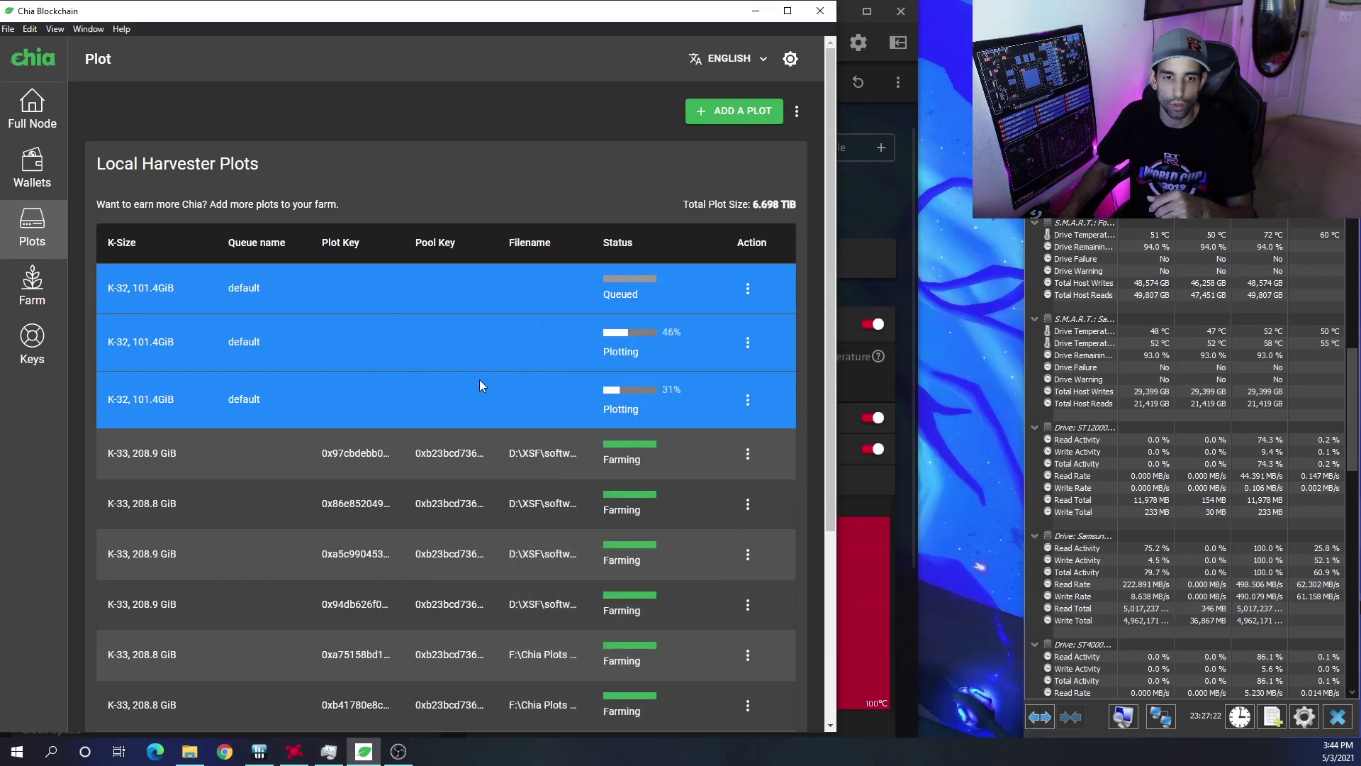